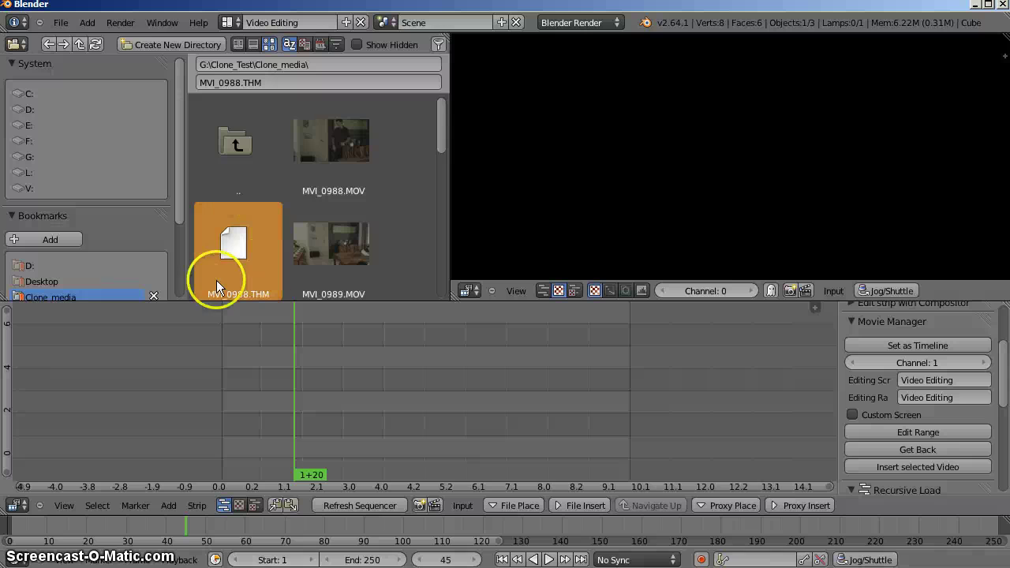
Select MVI_0990.MOV in the file browser and create a range scene for it with Edit Range.
left_click(348, 167)
left_click(341, 249)
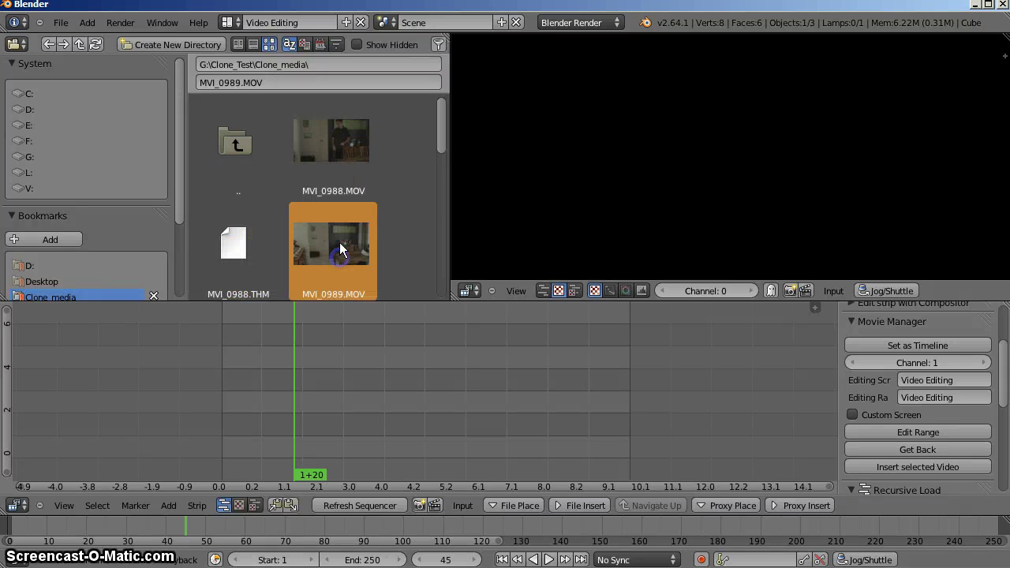
scroll(340, 237, "down", 3)
left_click(339, 196)
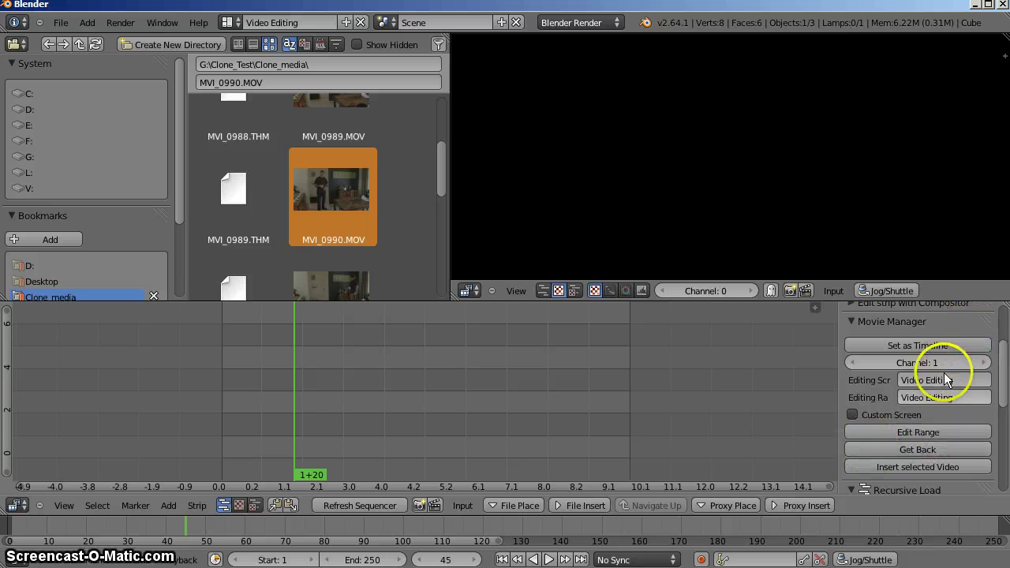
left_click(937, 436)
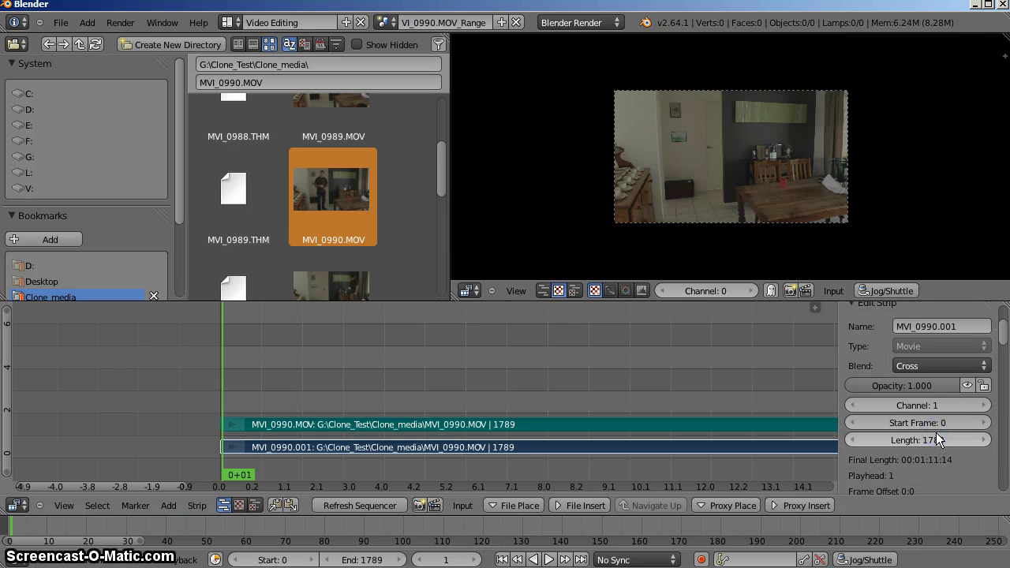
Zoom out the sequencer and scrub through the 1789-frame clip.
scroll(439, 372, "down", 3)
scroll(478, 366, "down", 2)
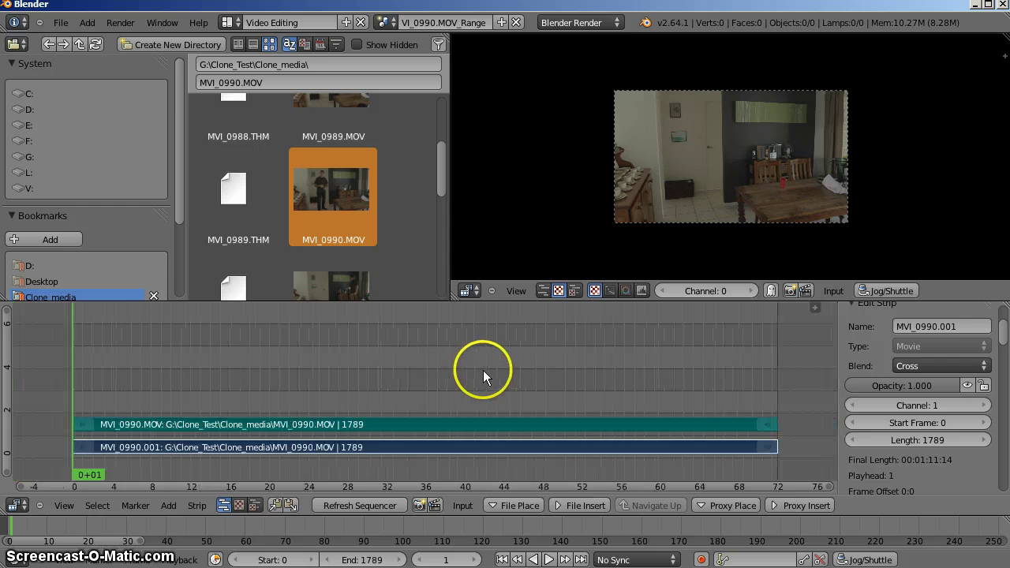
scroll(481, 368, "up", 1)
scroll(169, 381, "down", 1)
mouse_move(131, 388)
left_mouse_down()
mouse_move(160, 387)
mouse_move(119, 381)
mouse_move(132, 384)
left_mouse_up()
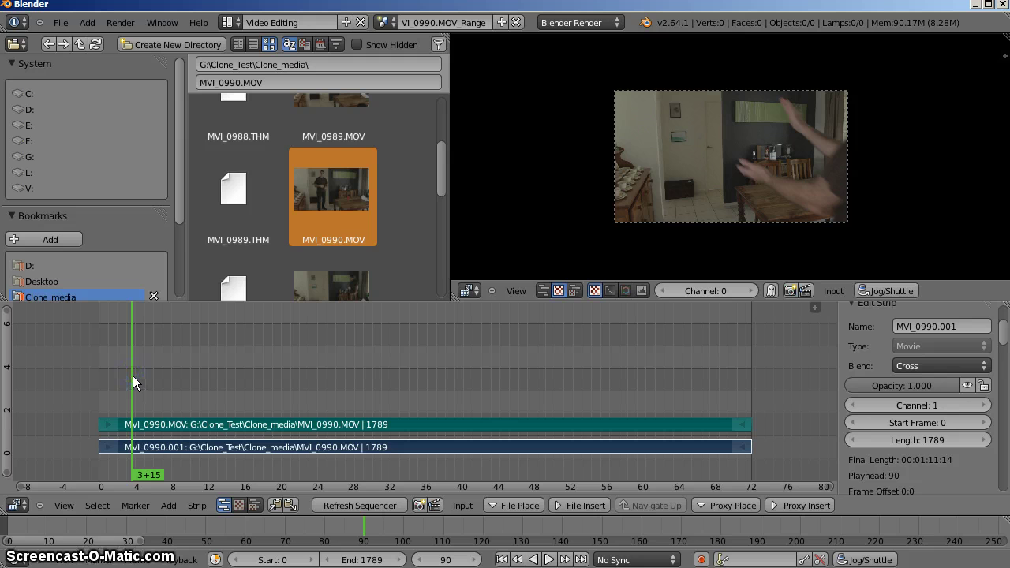
Add a black Color effect strip to the sequencer.
key("shift+a")
left_click(139, 377)
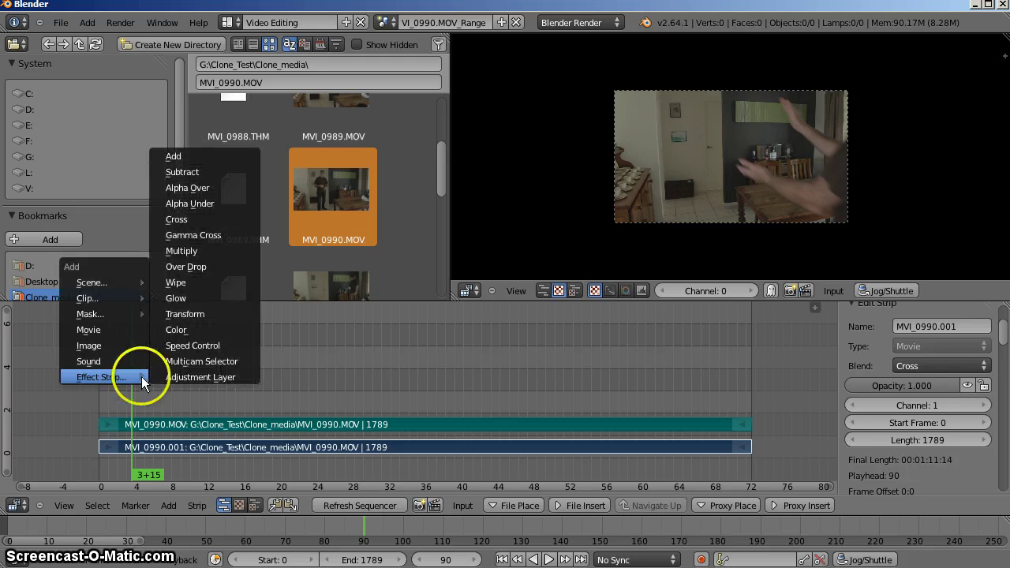
left_click(180, 331)
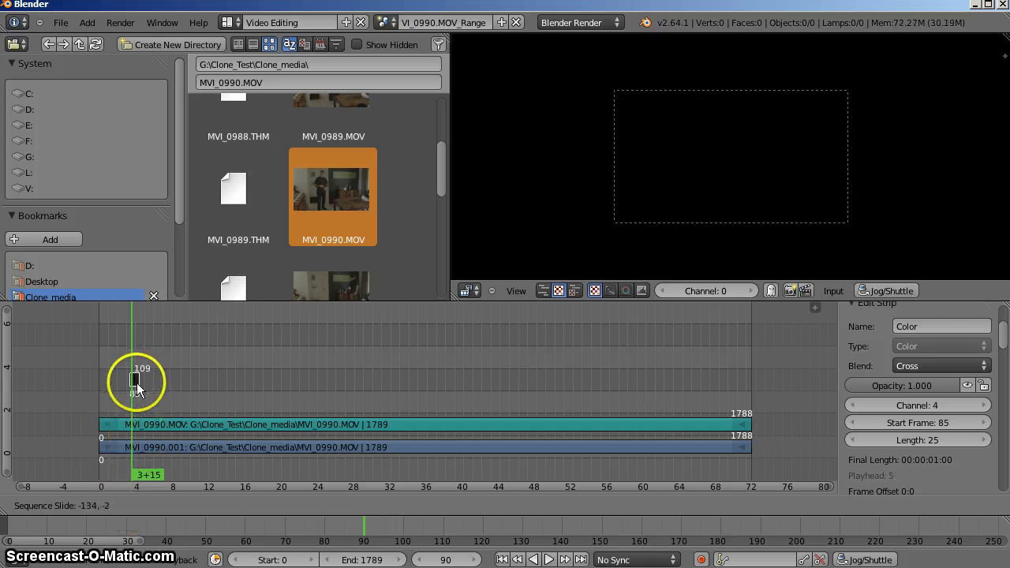
left_click(144, 390)
Move both clip strips up several channels above the color strip.
right_click(200, 446)
right_click(200, 423, "shift")
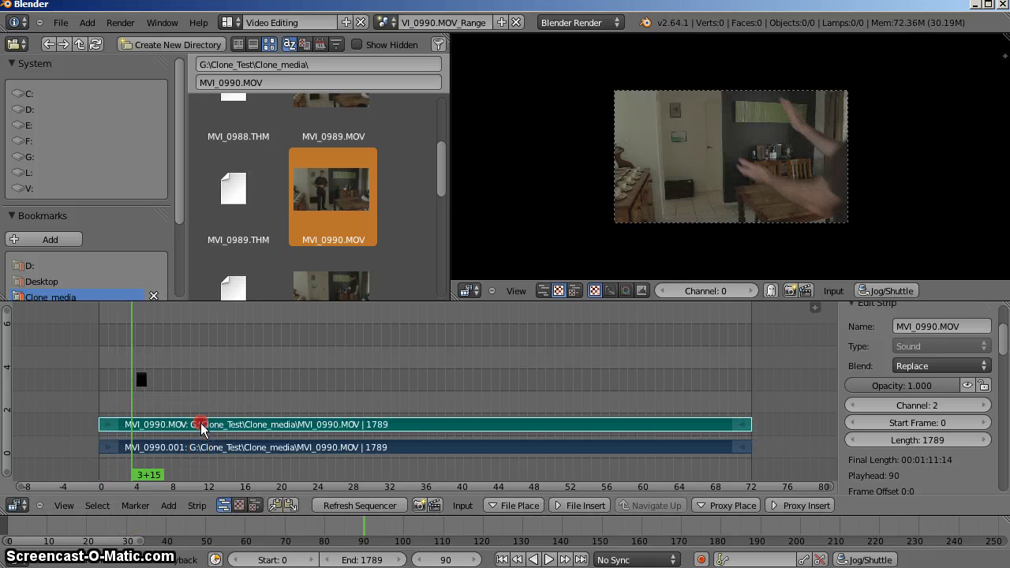
key("g")
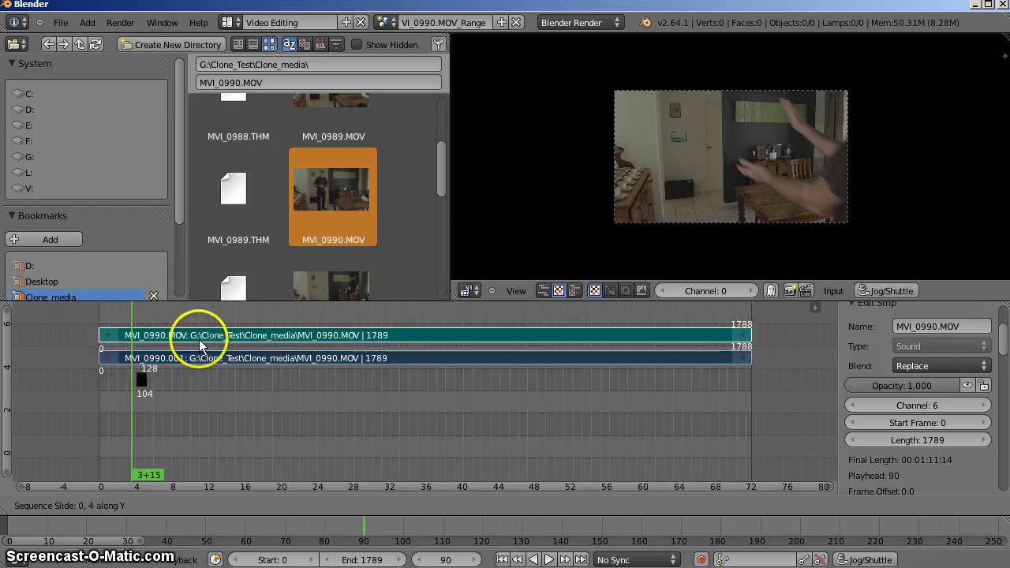
left_click(199, 340)
Make the color strip span frames 90 to 315.
right_click(142, 380)
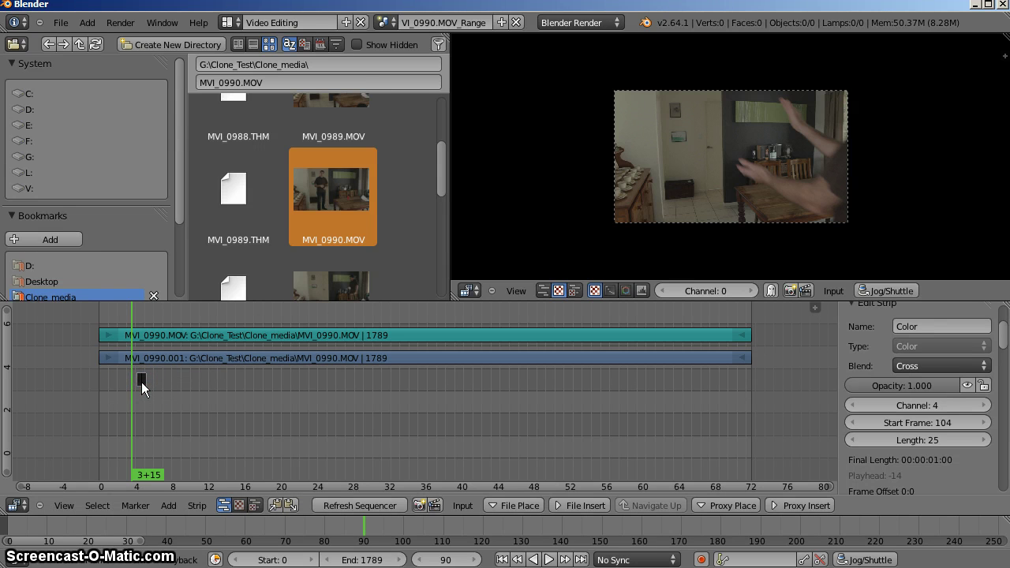
left_click_drag(159, 380, 156, 383)
scroll(163, 392, "up", 3)
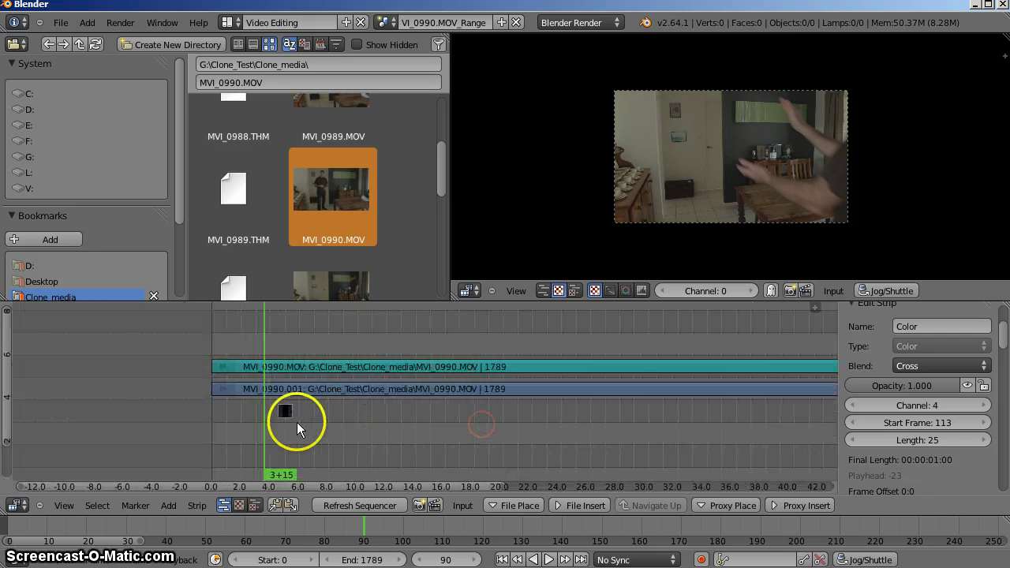
left_click_drag(292, 411, 375, 411)
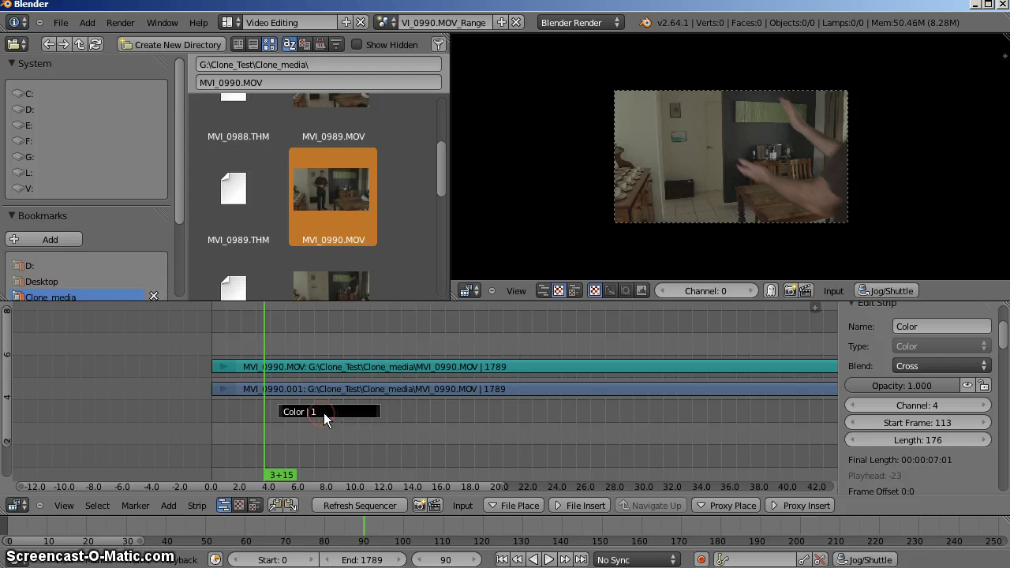
left_click_drag(324, 415, 258, 408)
left_click_drag(270, 347, 384, 347)
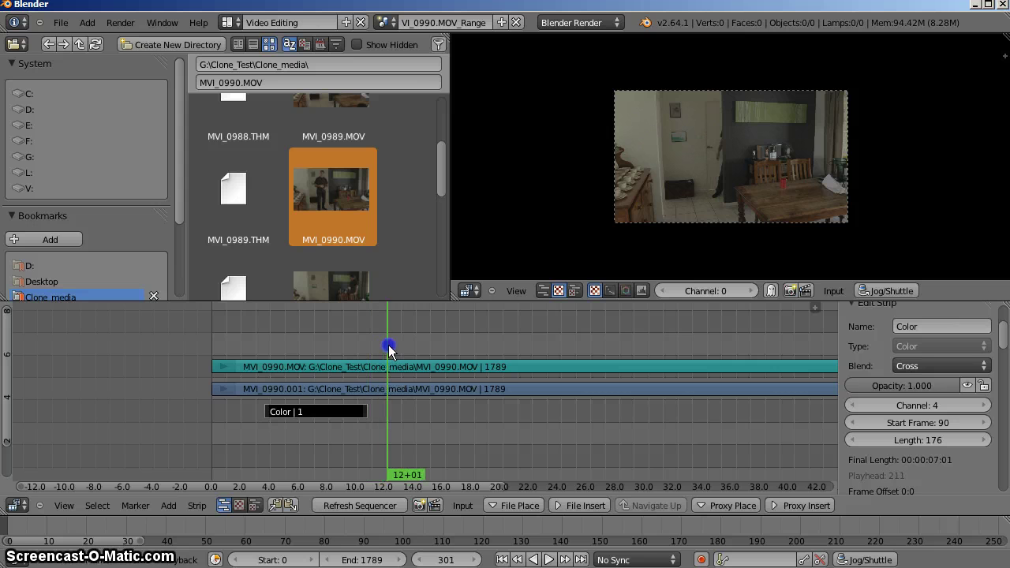
left_click_drag(383, 347, 397, 345)
right_click(367, 413)
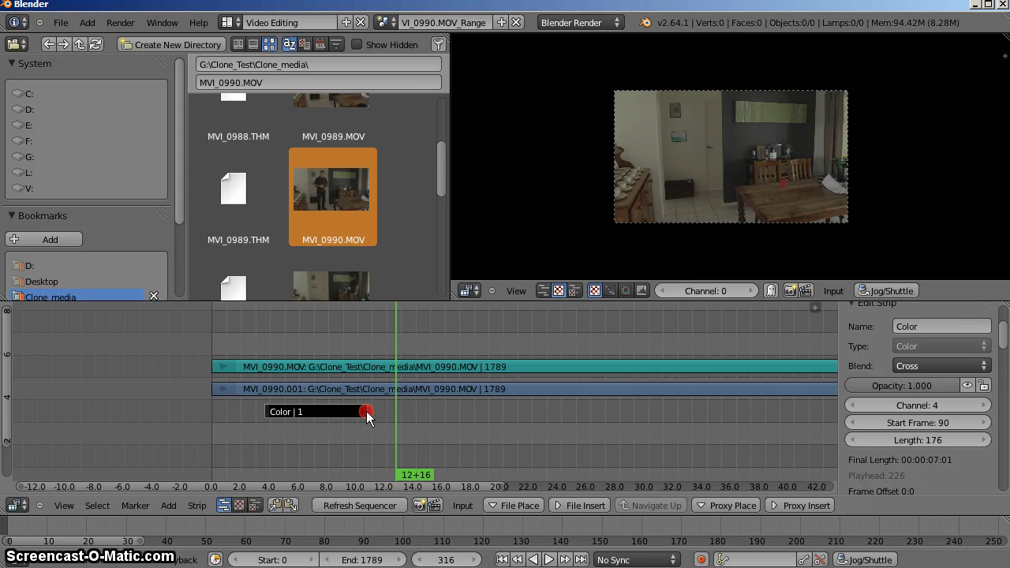
left_click(400, 421)
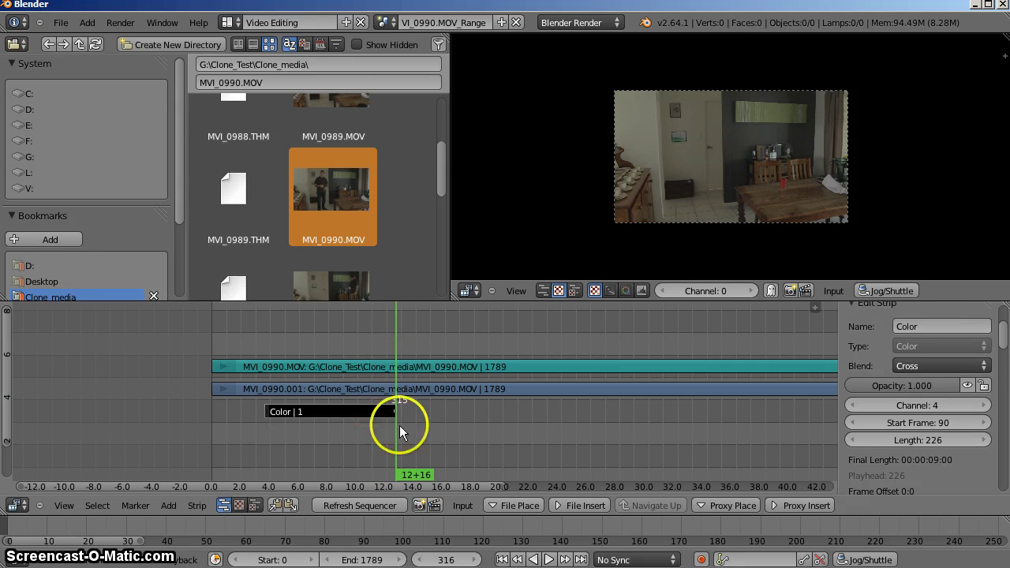
left_click(426, 330)
Add a second Color strip at frame 379 on channel 4.
mouse_move(427, 330)
left_mouse_down()
mouse_move(468, 315)
mouse_move(433, 298)
left_mouse_up()
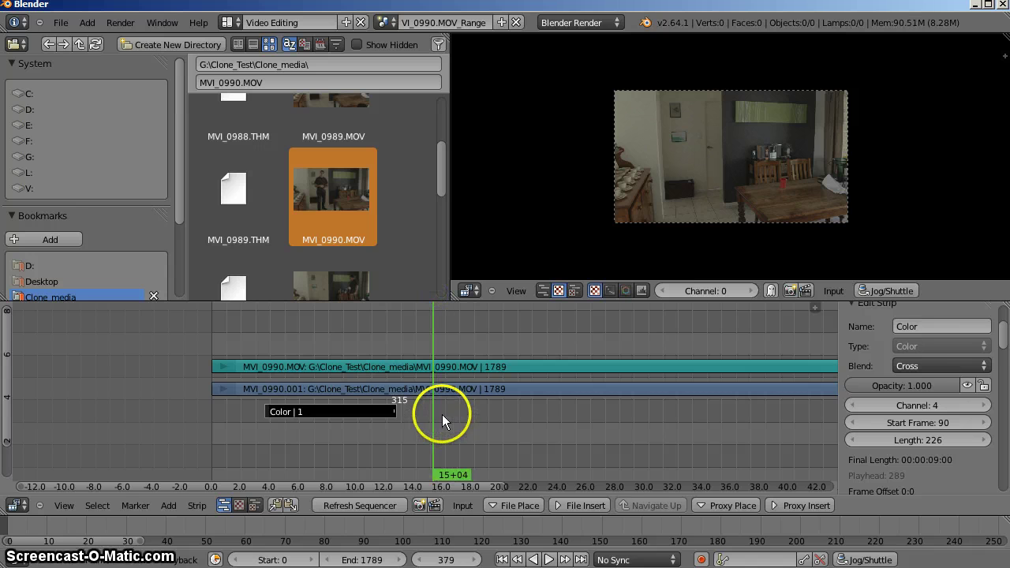
key("shift+a")
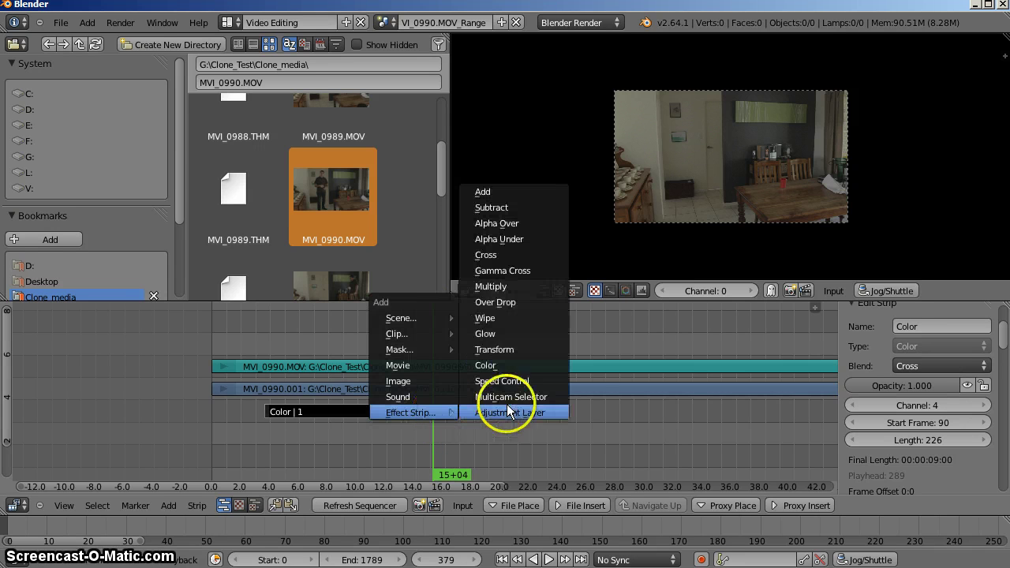
left_click(501, 365)
right_click(523, 366)
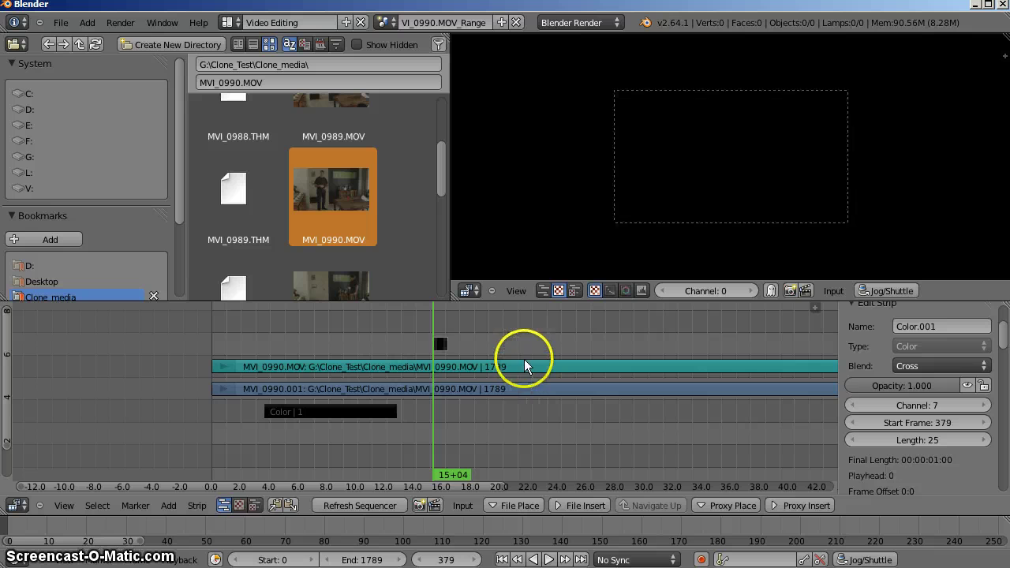
key("g")
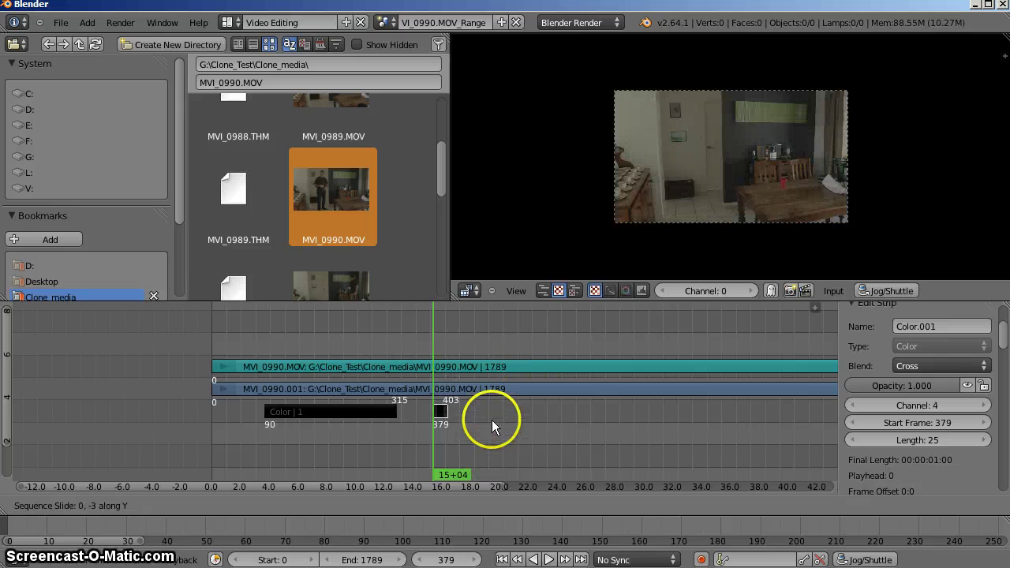
left_click(491, 420)
Extend the new strip's end to frame 611.
left_click_drag(475, 339, 569, 340)
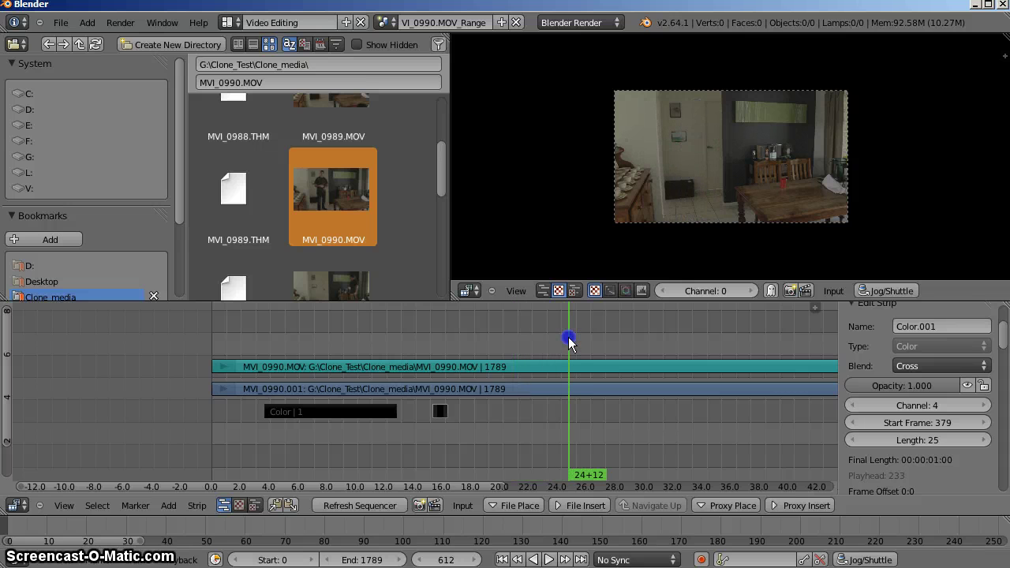
right_click(445, 409)
key("g")
left_click_drag(581, 326, 595, 323)
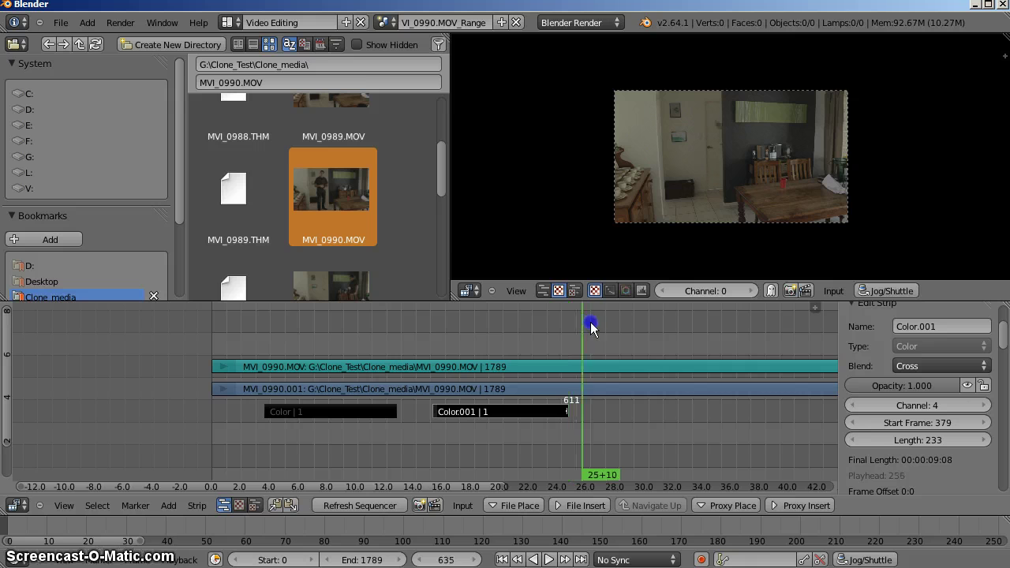
left_click_drag(503, 419, 493, 347)
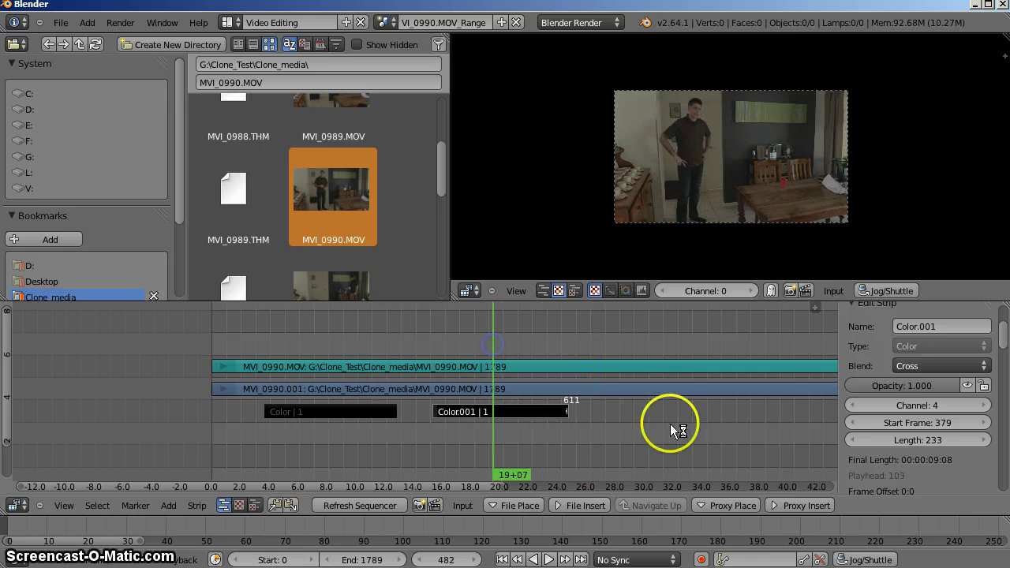
Rename the Color.001 strip to take_01.
scroll(907, 344, "up", 5)
type("take")
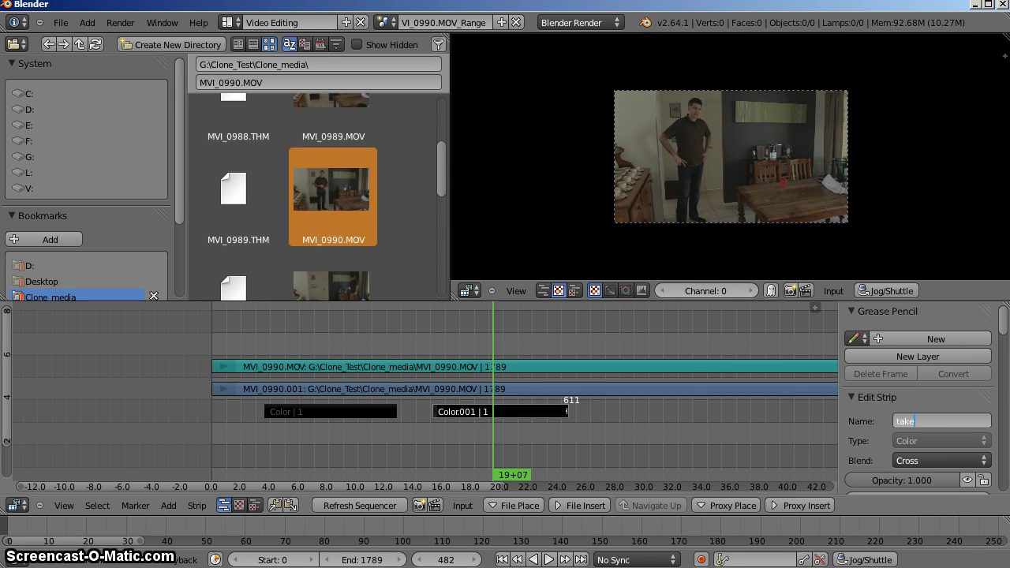
type("_01")
key("Return")
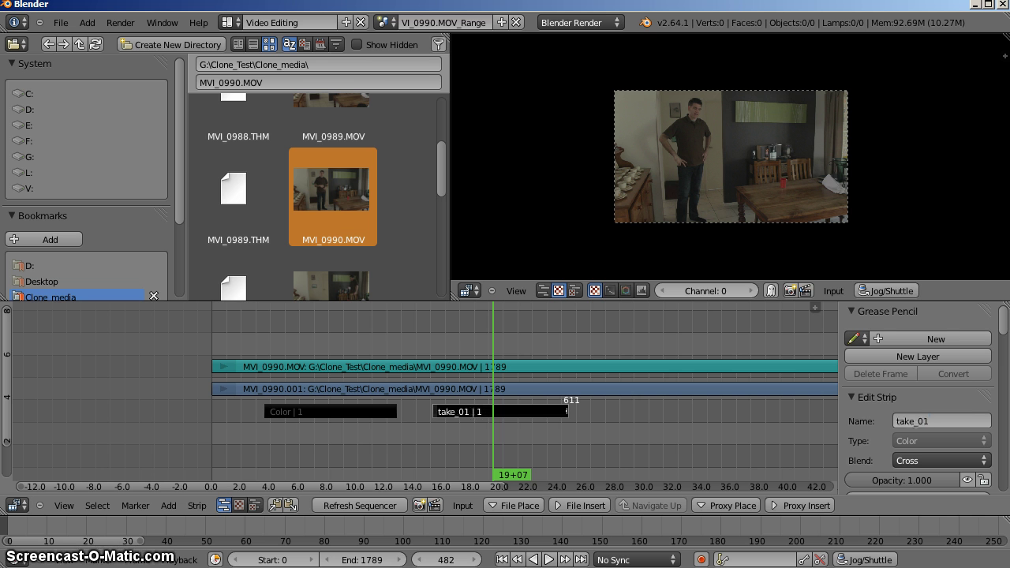
Rename the first color strip from Color to Clapper_info.
right_click(342, 410)
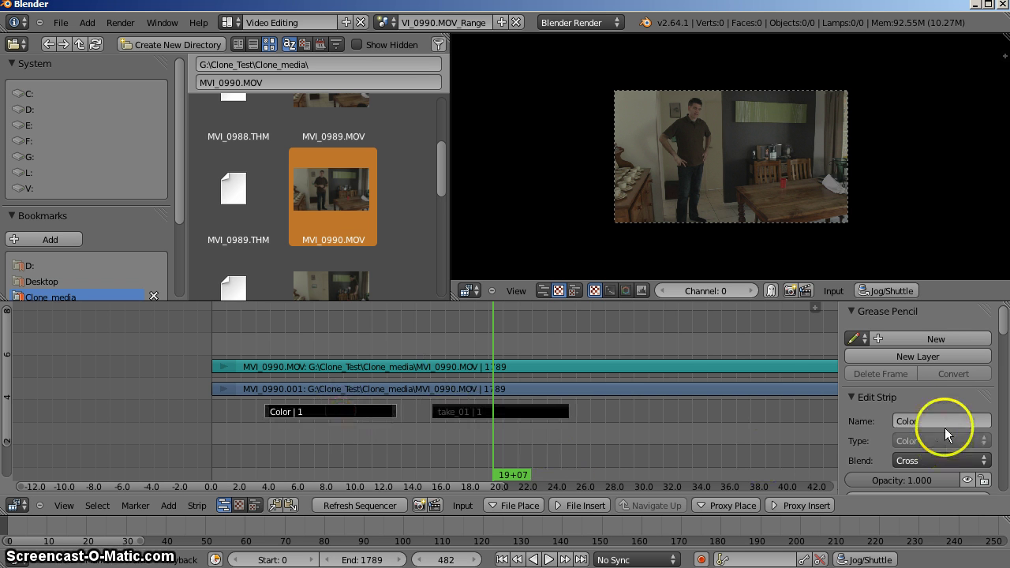
left_click(913, 422)
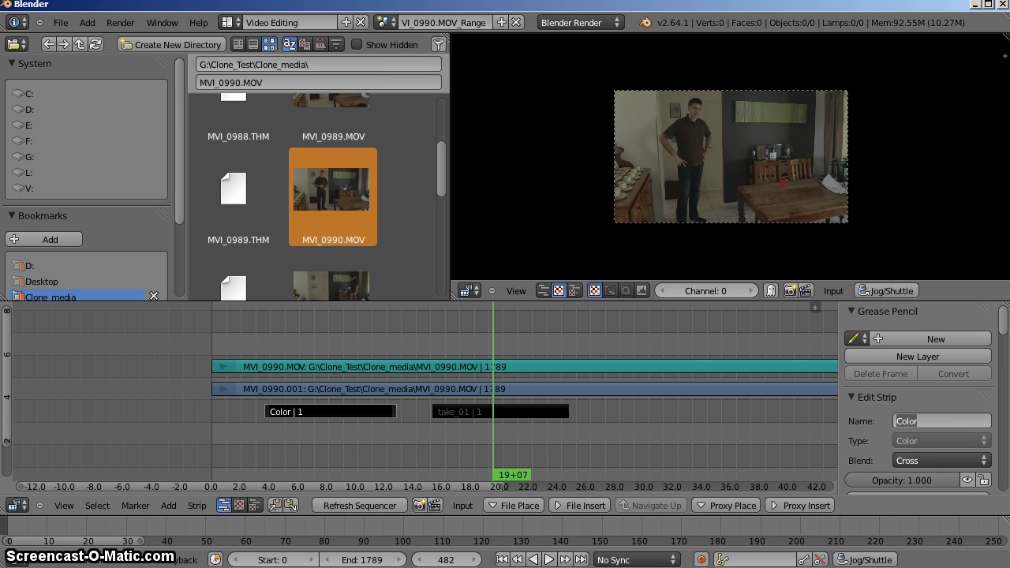
key("BackSpace")
type("Clapper_info")
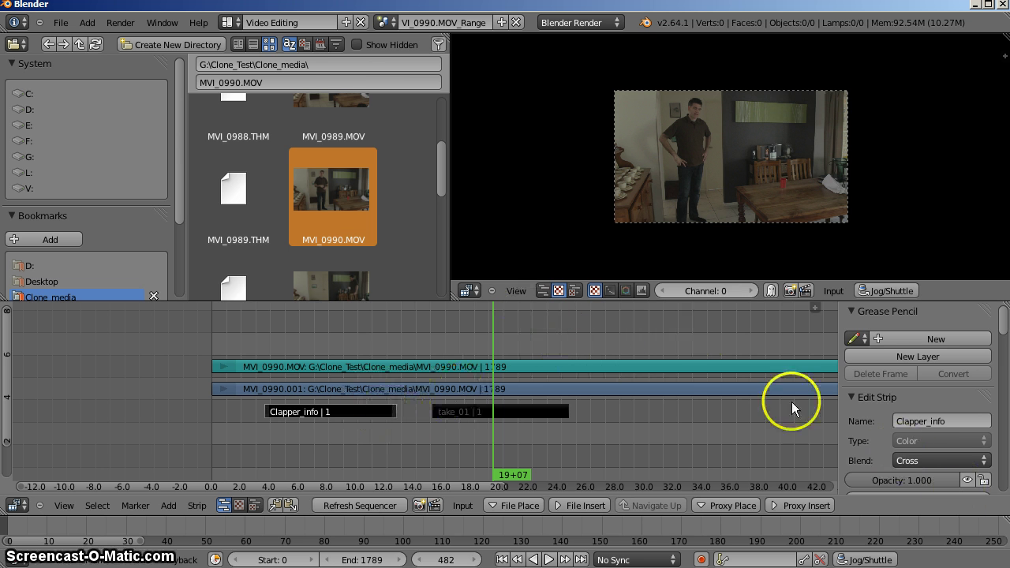
Set Clapper_info's strip colour to light green (about R 0.211, G 0.748, B 0.308).
scroll(970, 462, "down", 4)
scroll(947, 466, "down", 3)
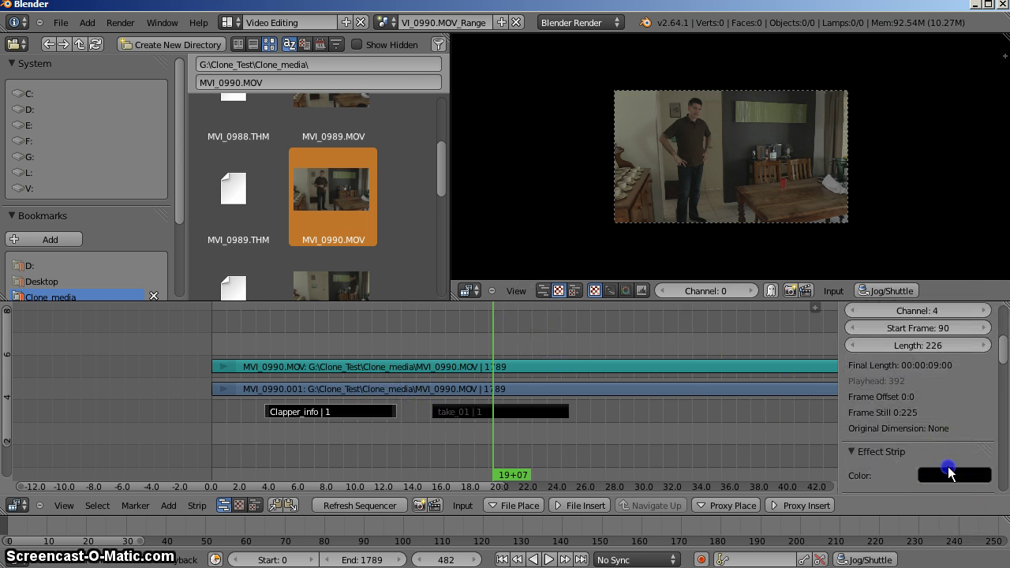
left_click(947, 465)
left_click(977, 330)
left_click(937, 305)
left_click_drag(939, 310, 860, 301)
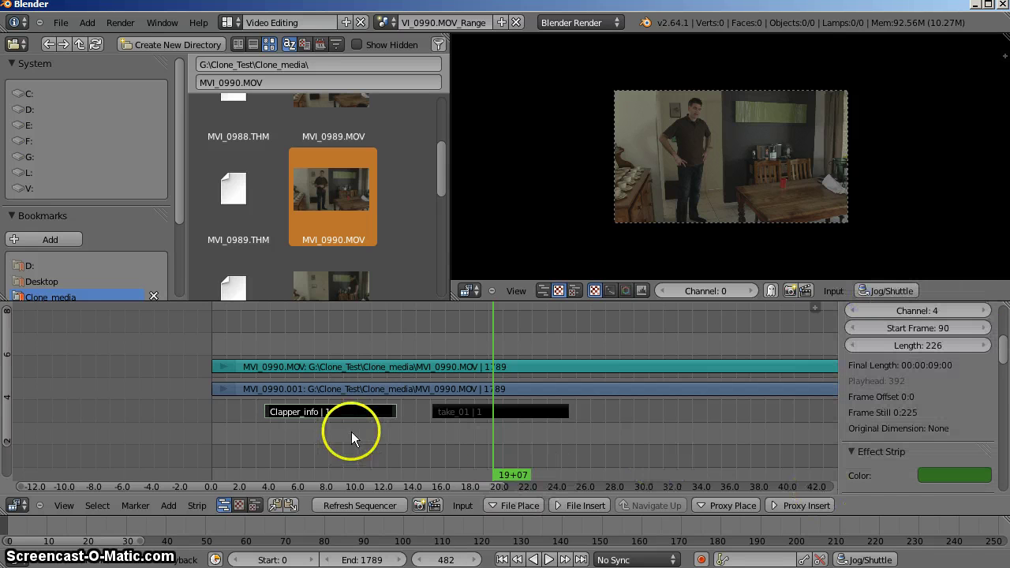
left_click_drag(404, 466, 363, 470)
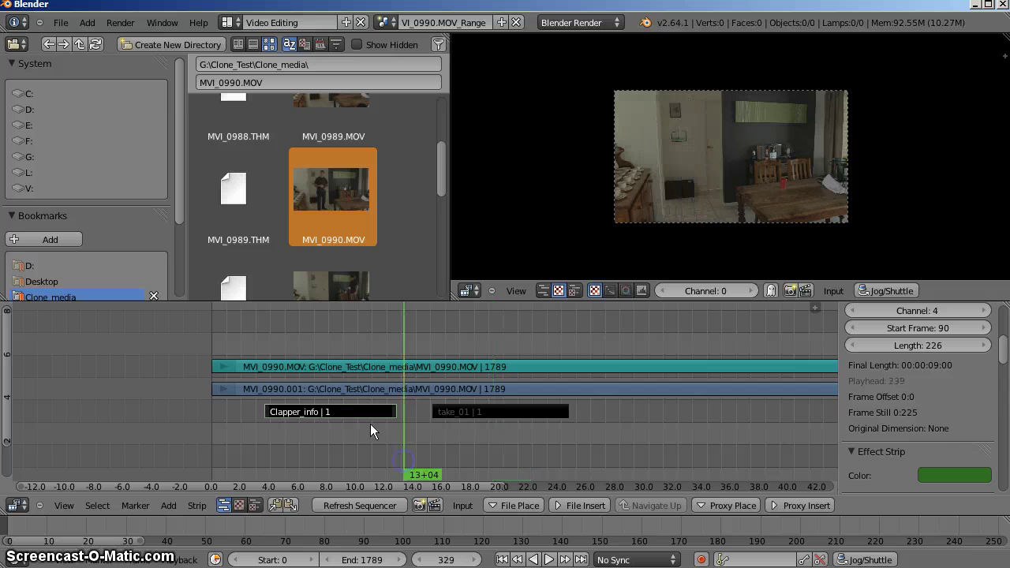
left_click(959, 478)
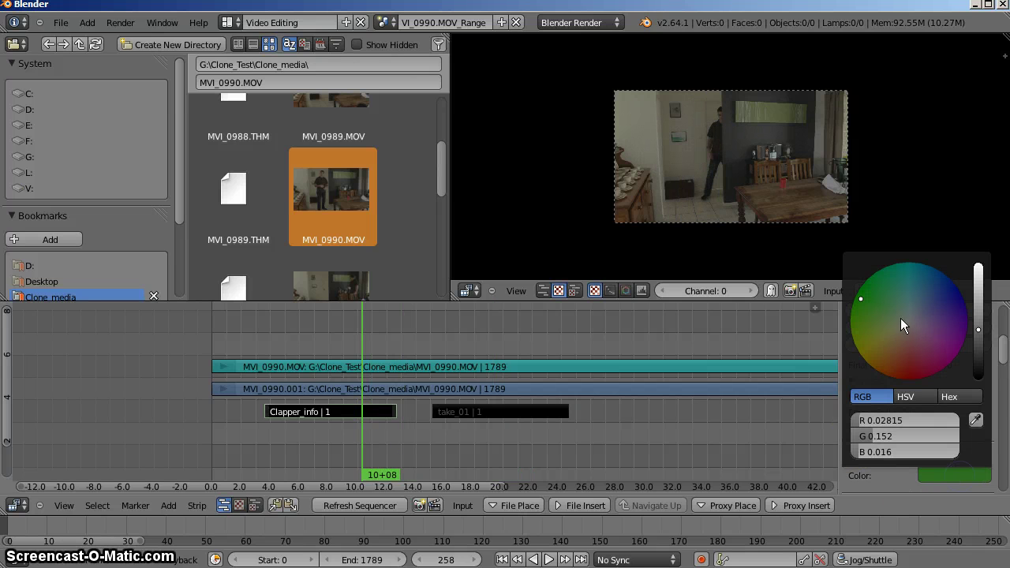
left_click_drag(979, 288, 979, 272)
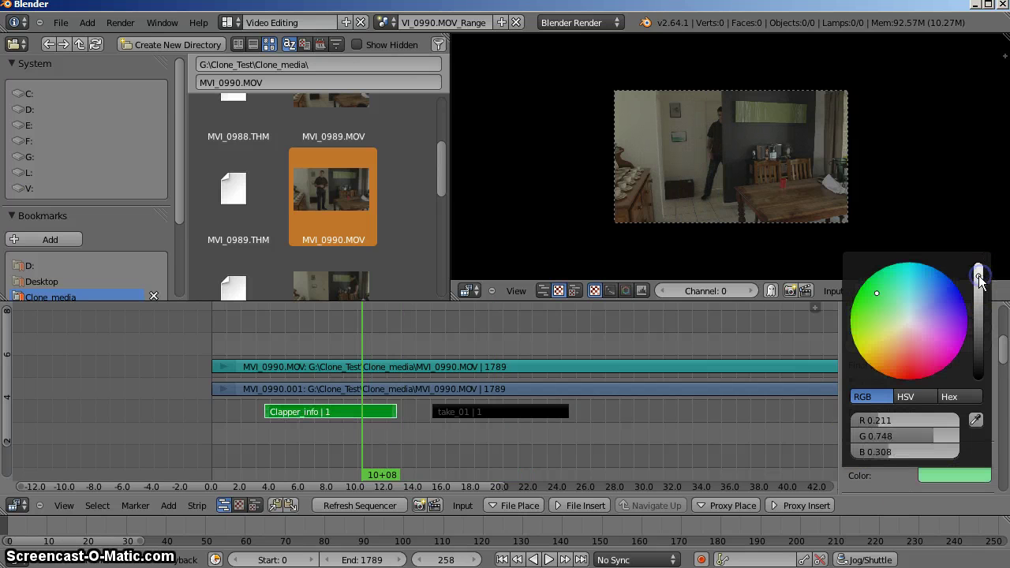
left_click(635, 426)
mouse_move(643, 413)
left_mouse_down()
mouse_move(692, 409)
mouse_move(647, 405)
left_mouse_up()
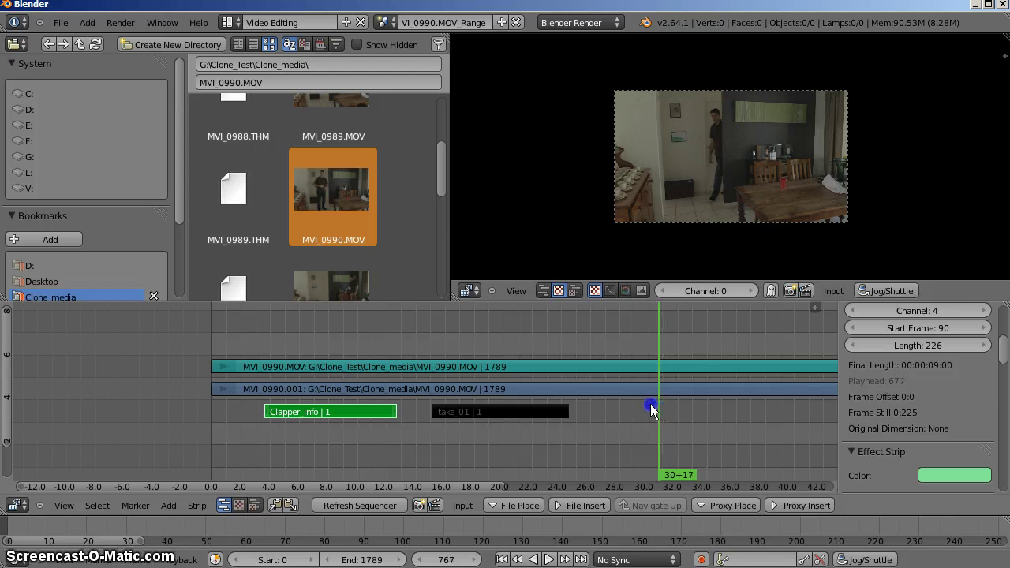
Add a third Color strip at frame 745 on channel 4.
key("shift+a")
mouse_move(645, 403)
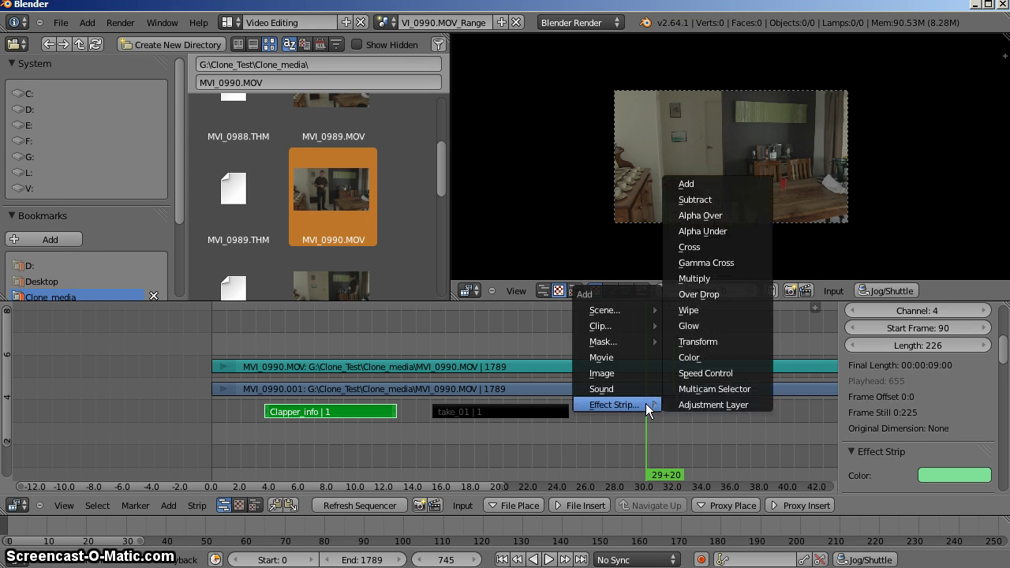
left_click(691, 359)
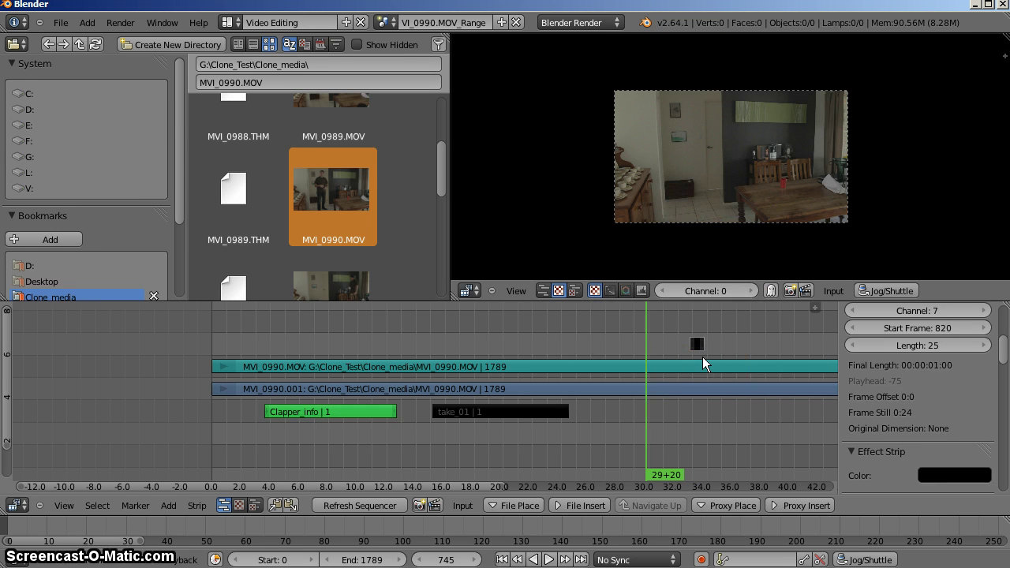
key("y")
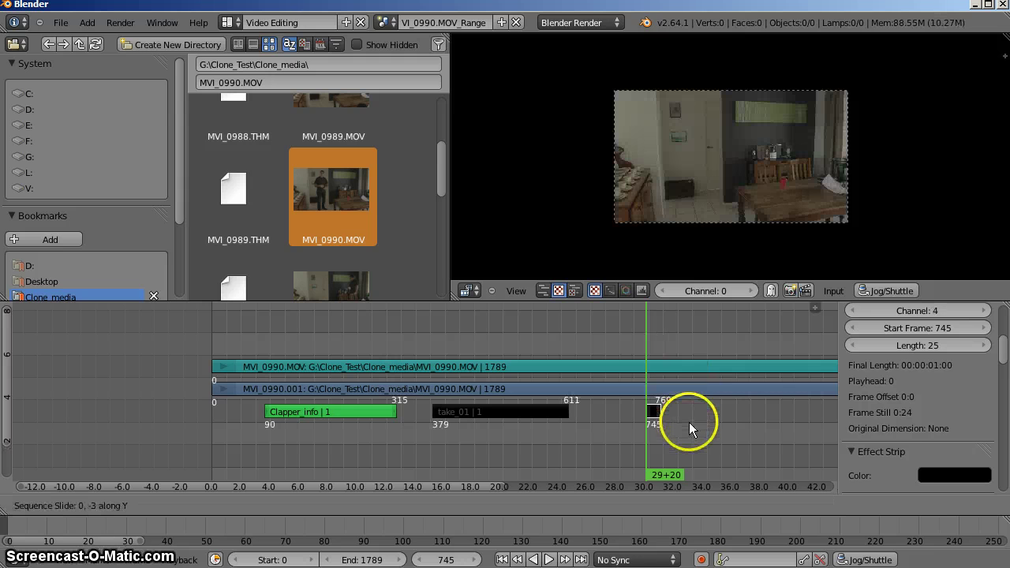
left_click(689, 422)
Extend the third strip's end to the playhead at frame 1756.
left_click_drag(662, 410, 766, 409)
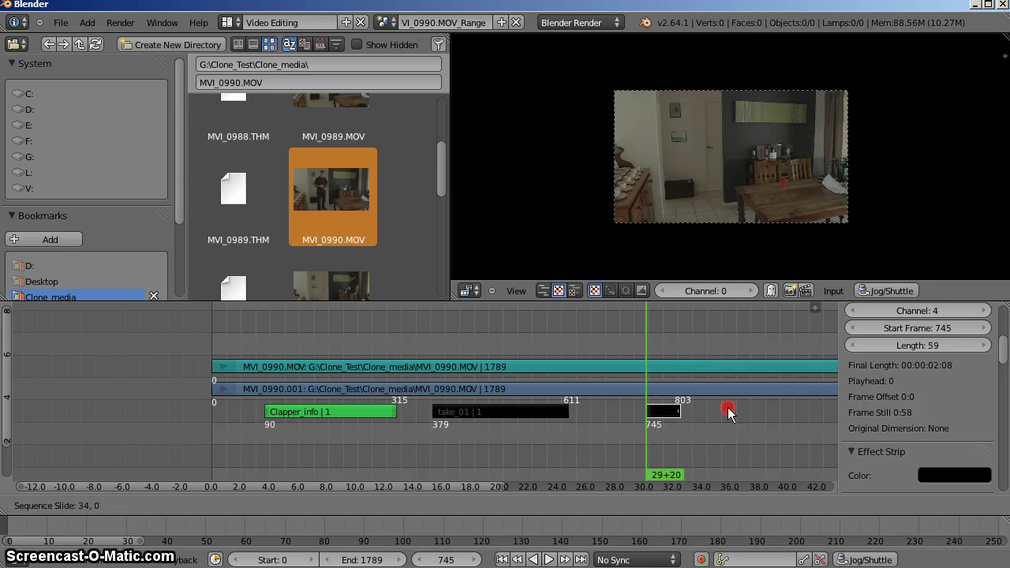
mouse_move(690, 334)
left_mouse_down()
mouse_move(770, 338)
mouse_move(598, 338)
mouse_move(797, 338)
left_mouse_up()
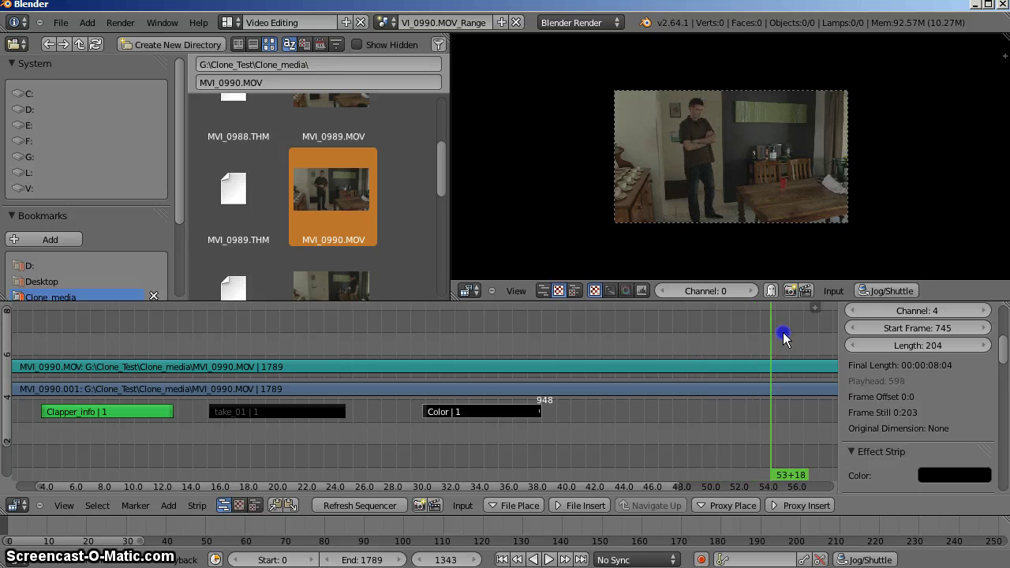
key("Home")
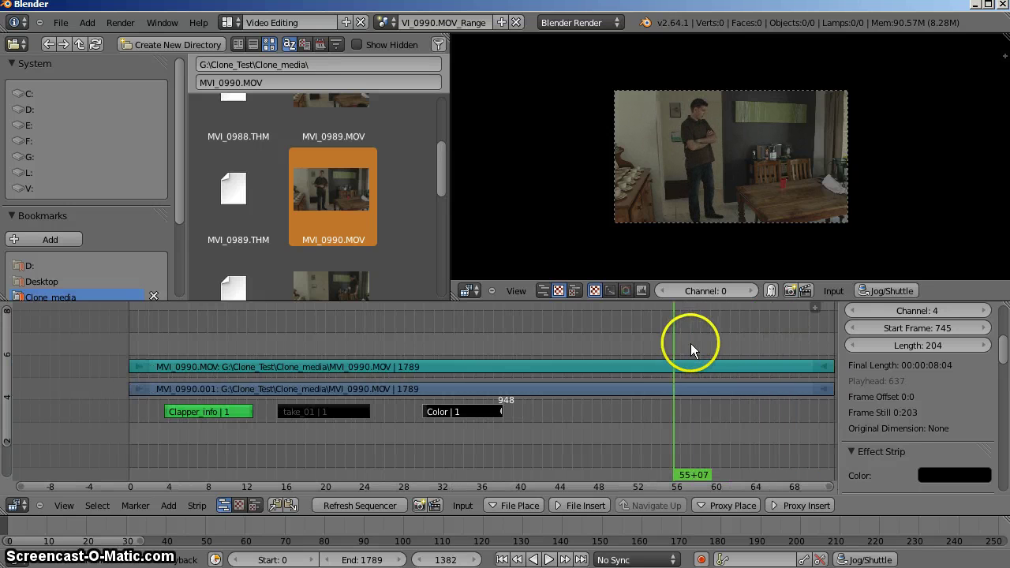
left_click_drag(691, 347, 823, 345)
key("ctrl")
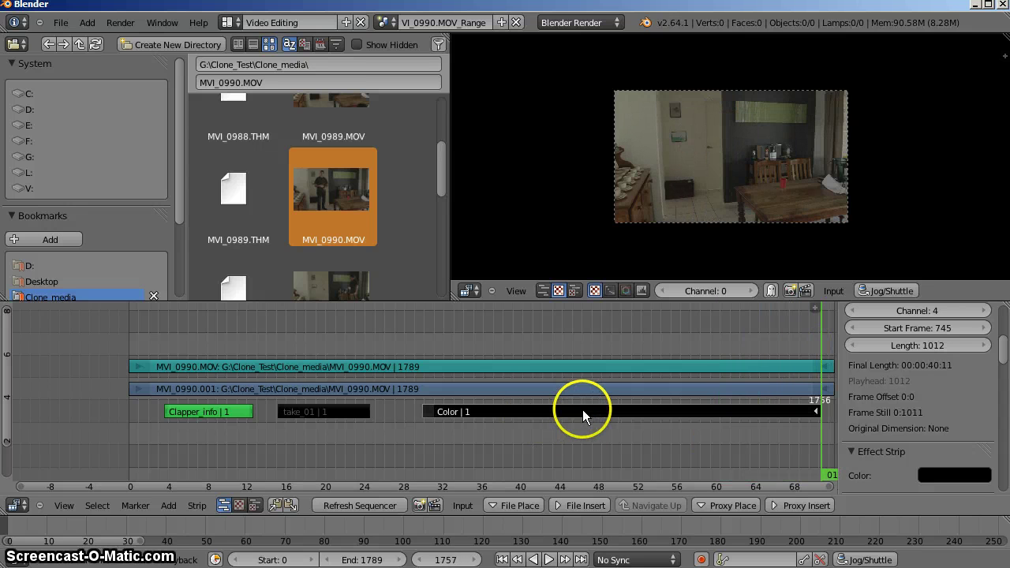
Rename the third Color strip to take_02.
scroll(907, 371, "up", 5)
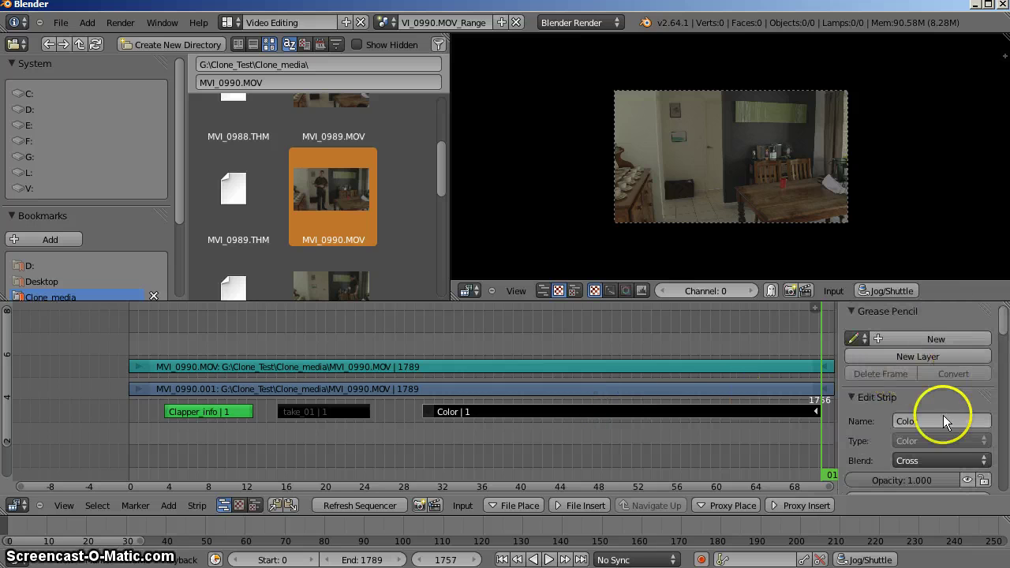
left_click(943, 424)
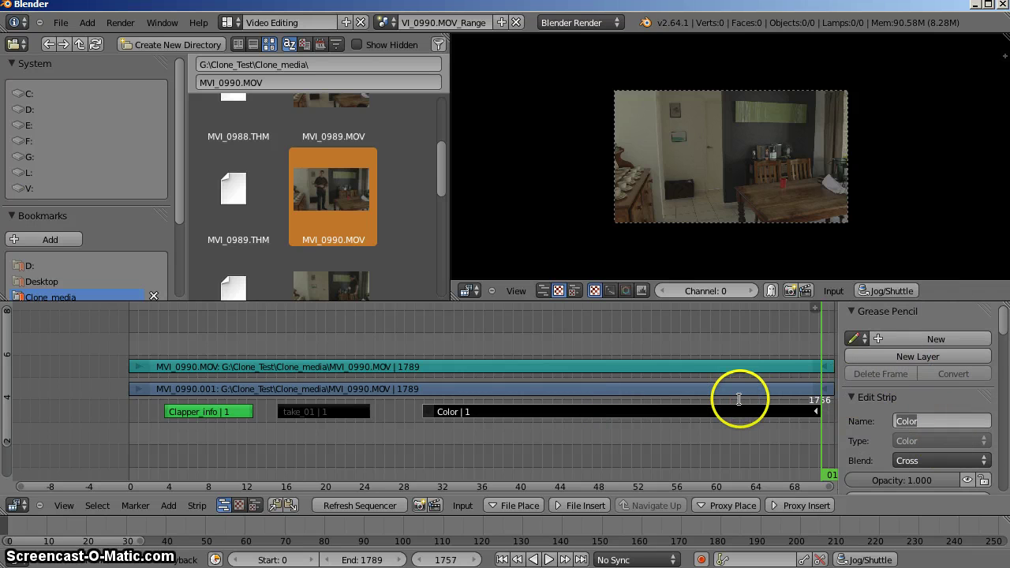
type("take_02")
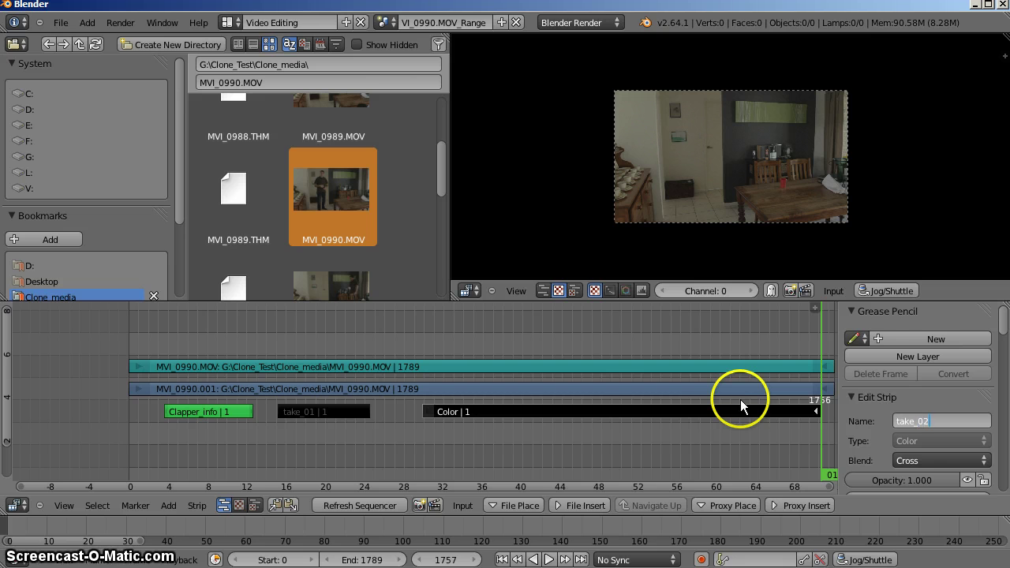
key("Return")
Colour the take_02 strip dark blue.
scroll(740, 399, "down", 1)
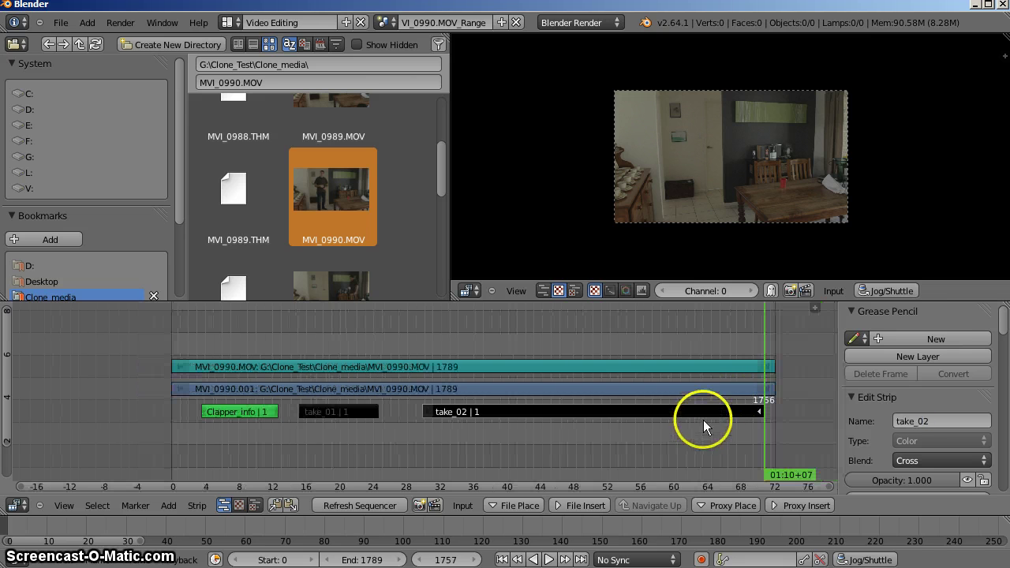
scroll(936, 444, "down", 3)
scroll(936, 444, "down", 5)
left_click(957, 442)
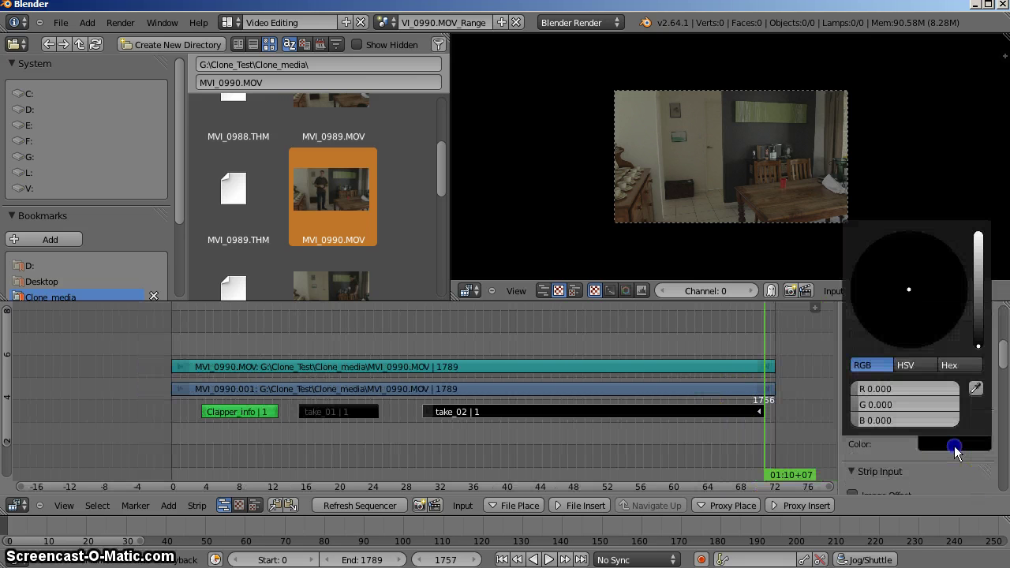
left_click(979, 272)
left_click_drag(918, 257, 947, 260)
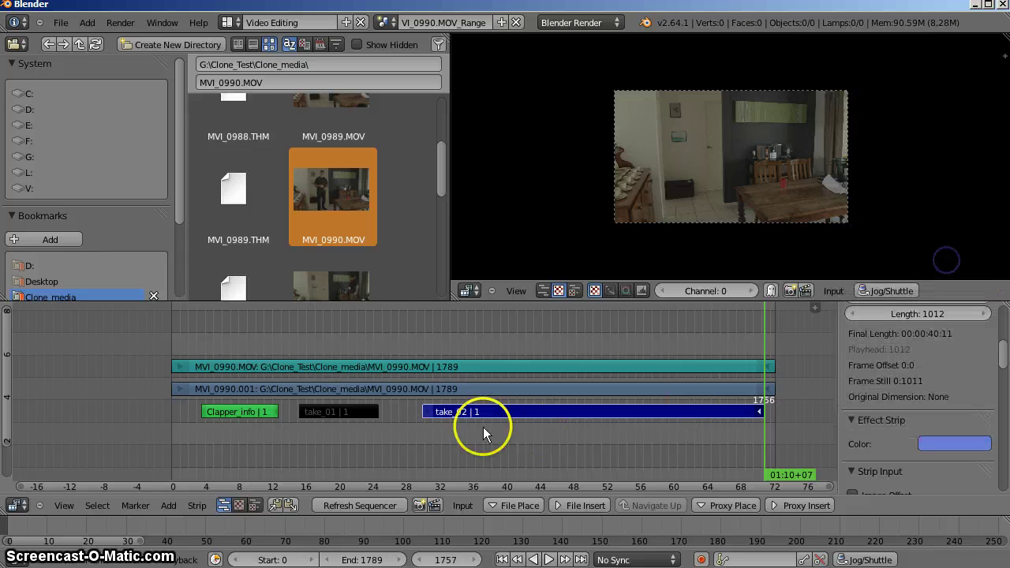
Move the playhead into take_02 at frame 987 and make it the active strip.
left_click(458, 463)
left_click(335, 414)
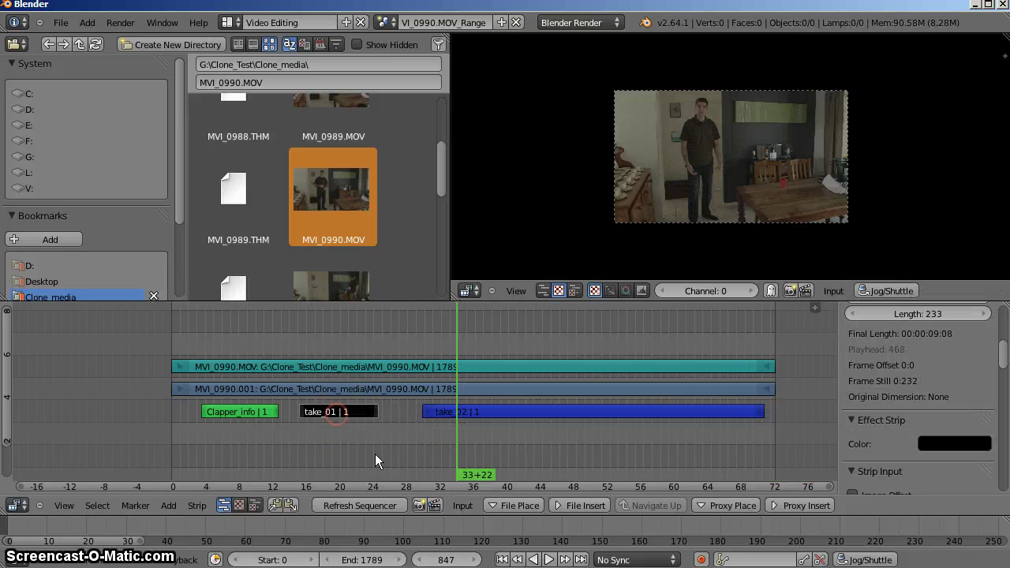
left_click(339, 334)
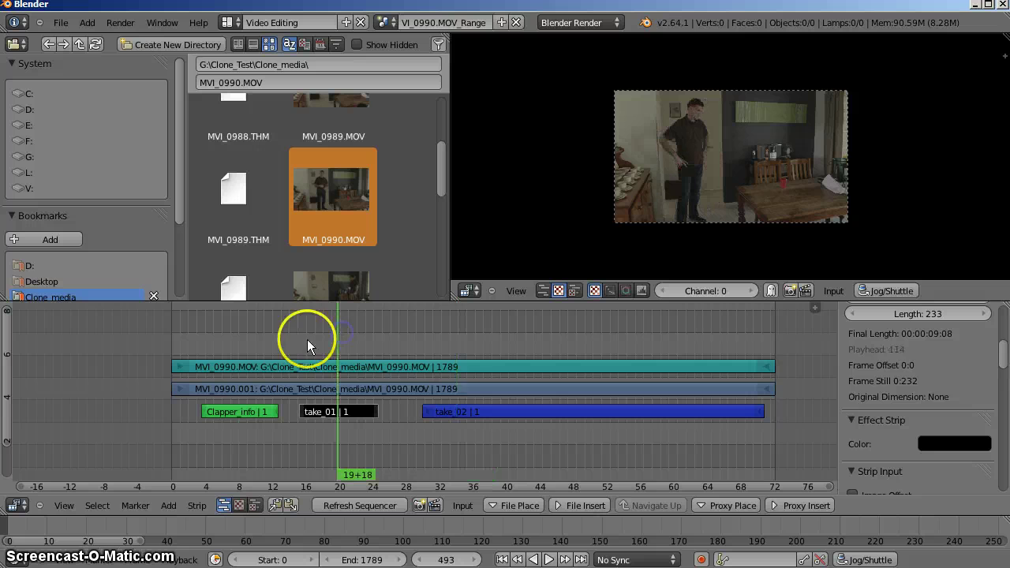
left_click_drag(484, 412, 505, 409)
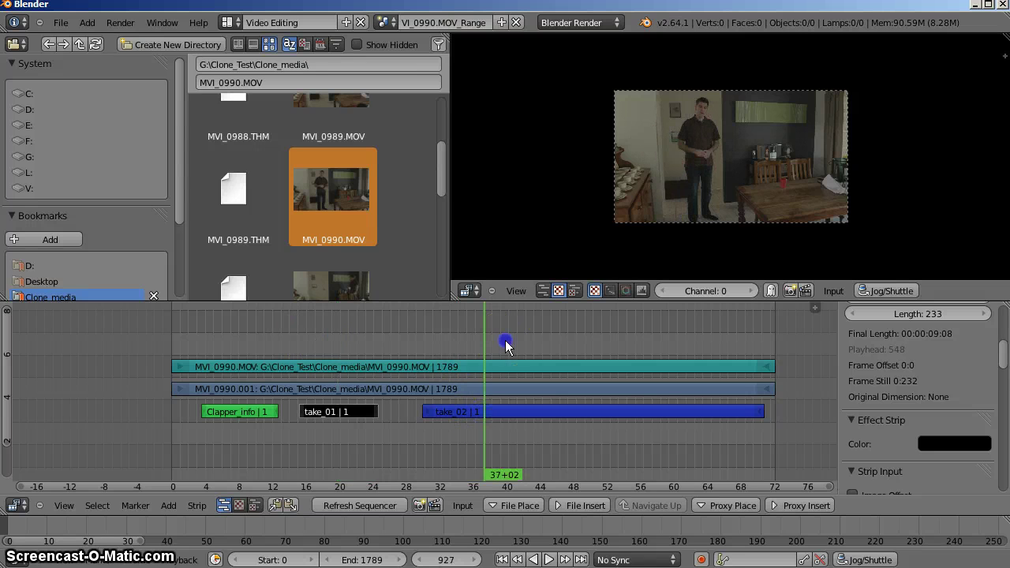
right_click(506, 411)
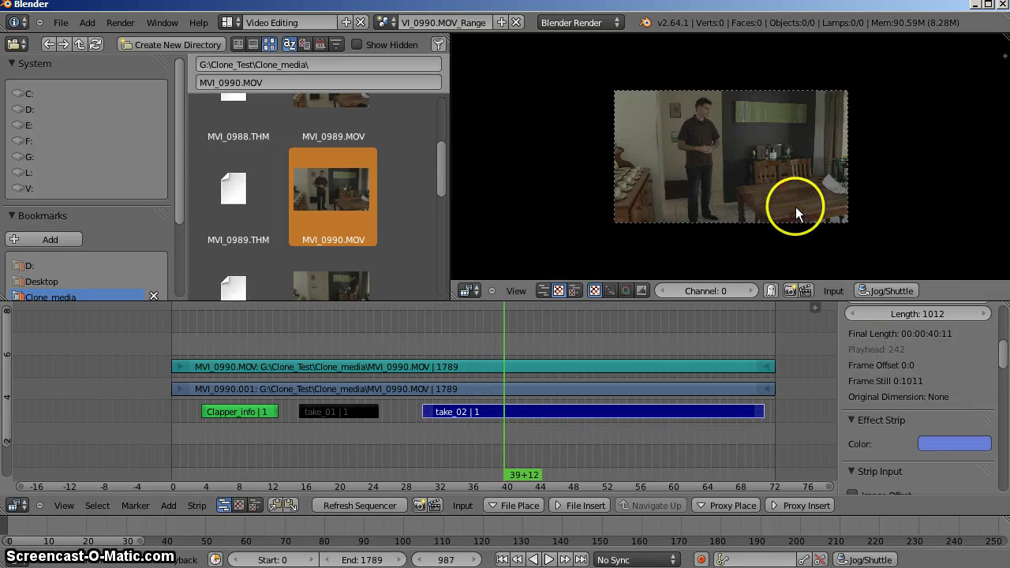
Mark IN and OUT at take_02's start and end from the preview's Jump to Cut panel.
key("n")
scroll(876, 138, "down", 10)
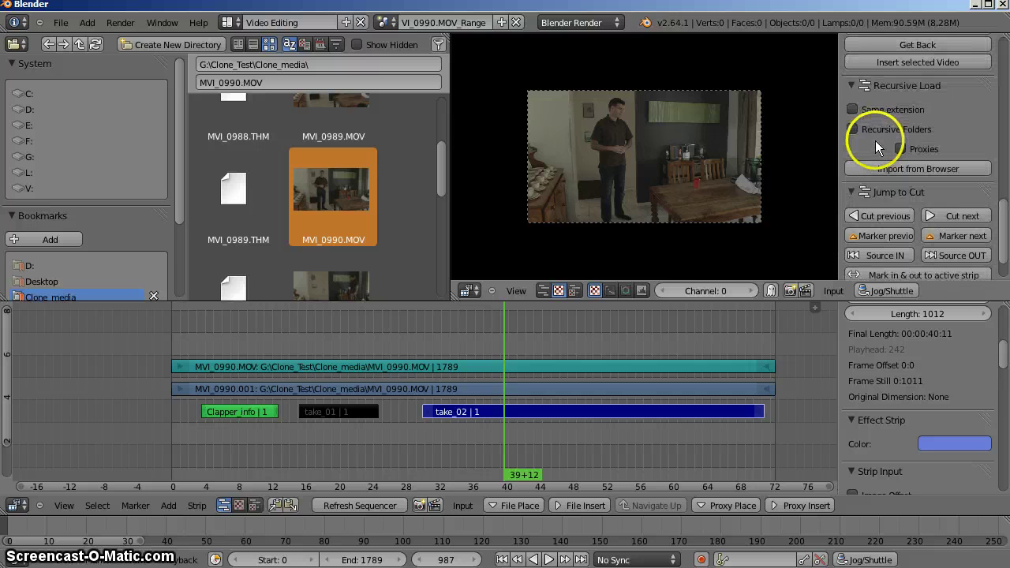
scroll(875, 148, "down", 2)
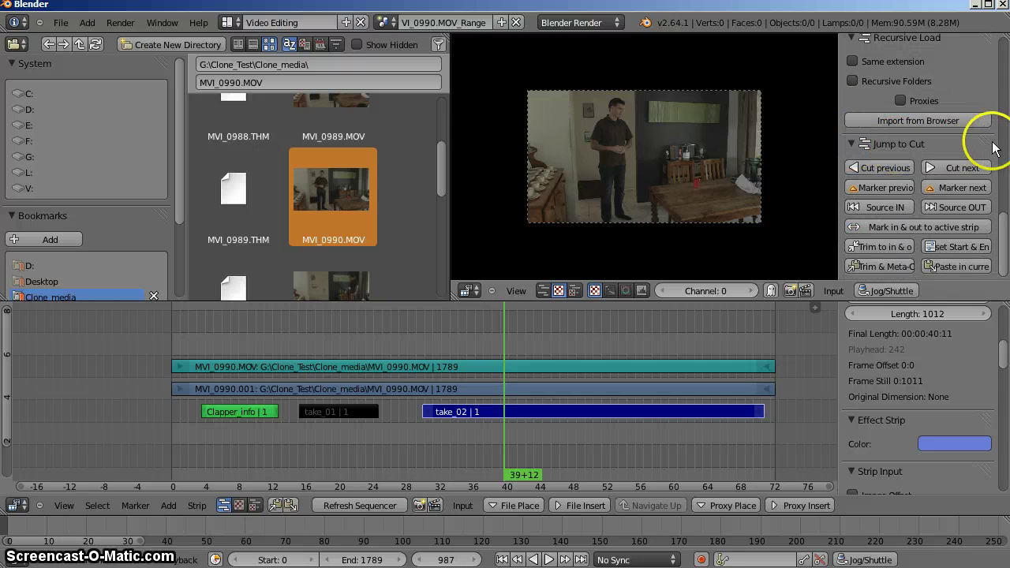
mouse_move(970, 139)
left_mouse_down()
mouse_move(985, 139)
mouse_move(986, 126)
left_mouse_up()
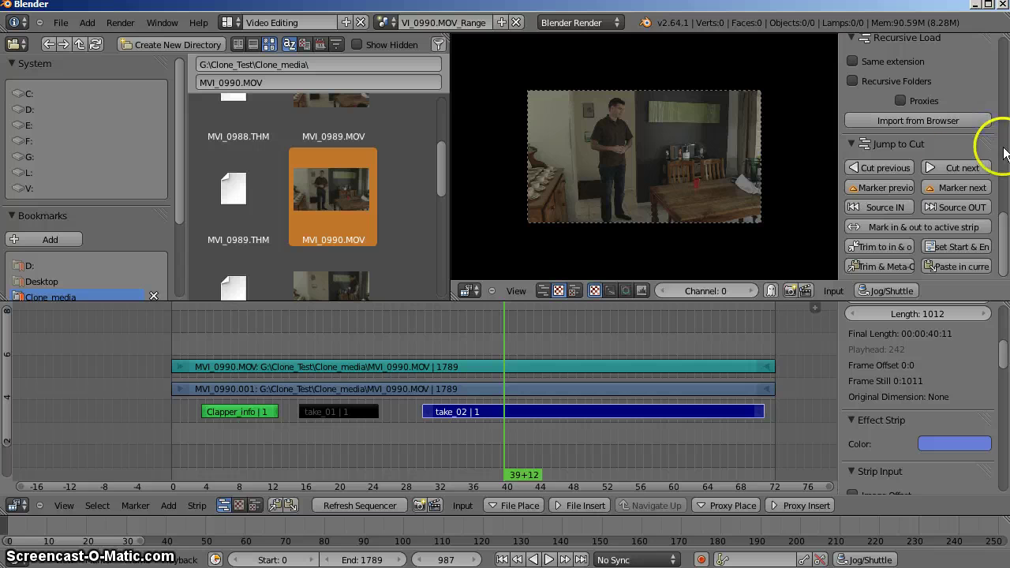
left_click(930, 228)
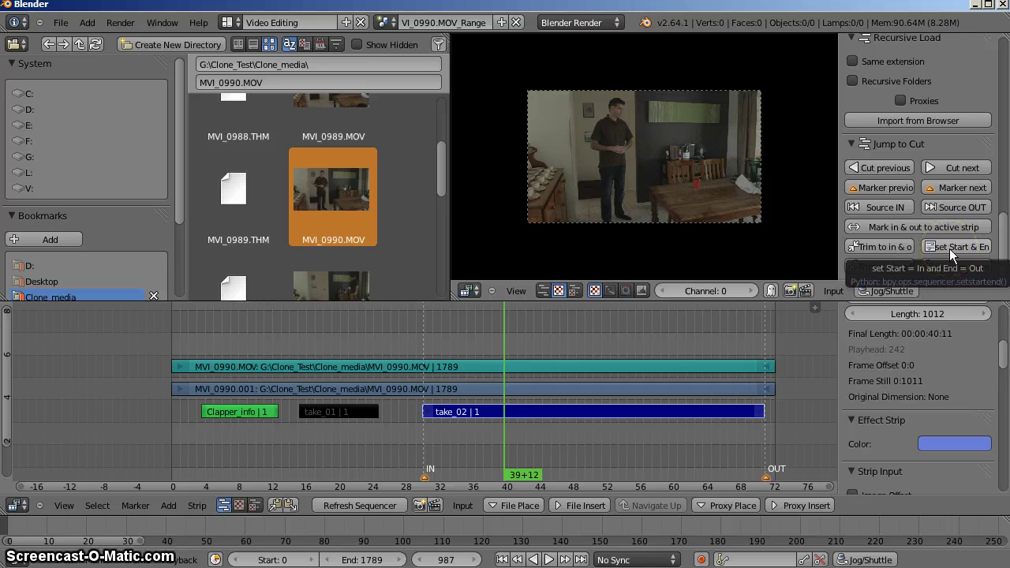
left_click_drag(841, 227, 727, 226)
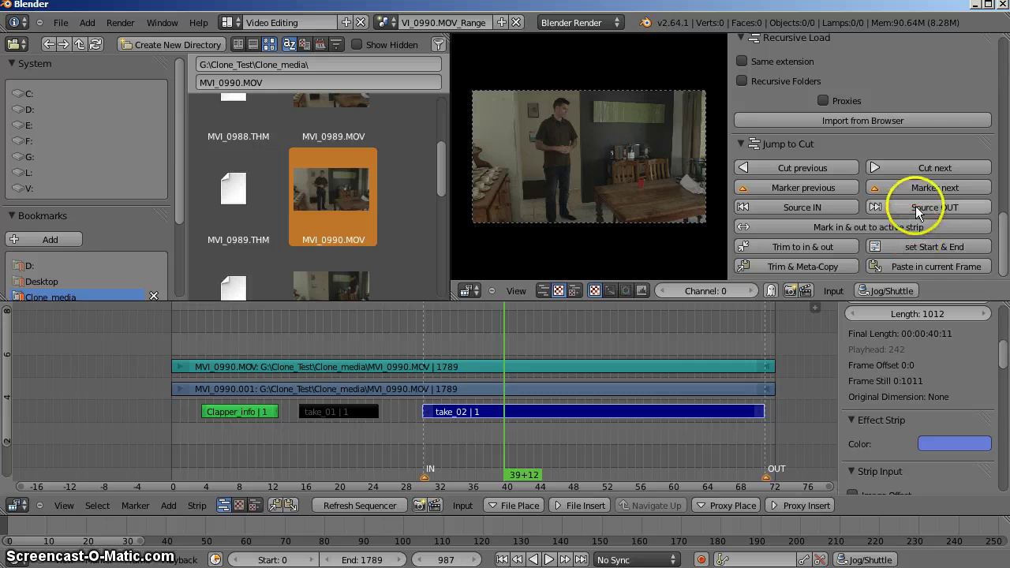
Set the scene range to the IN and OUT points.
left_click(943, 244)
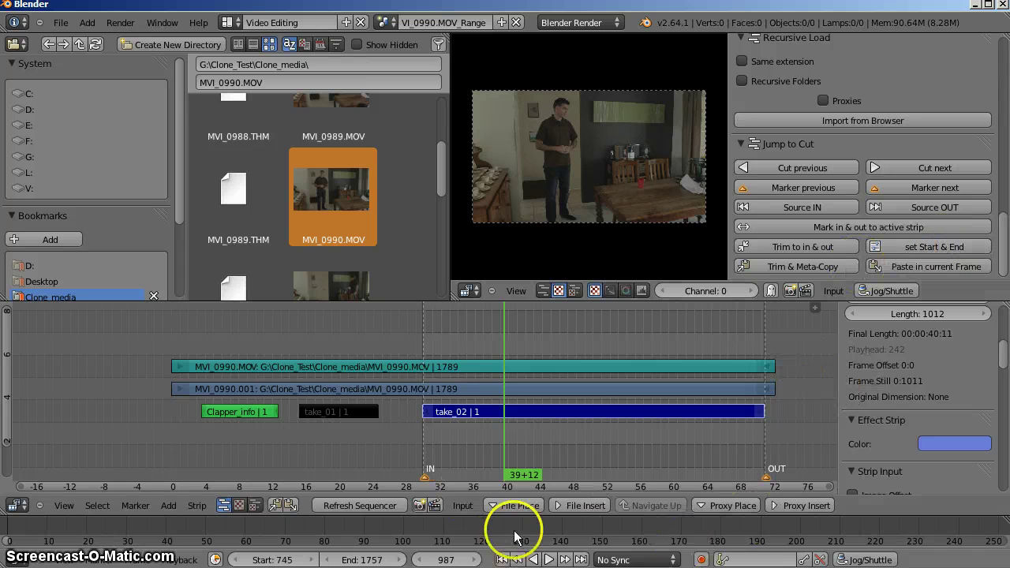
scroll(516, 534, "down", 5)
scroll(516, 528, "down", 10)
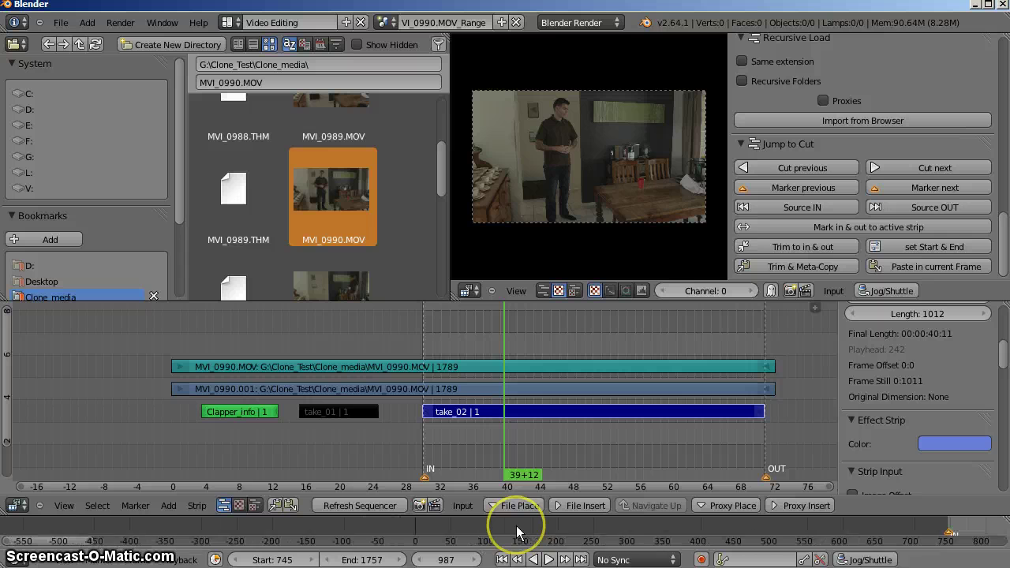
scroll(516, 526, "down", 2)
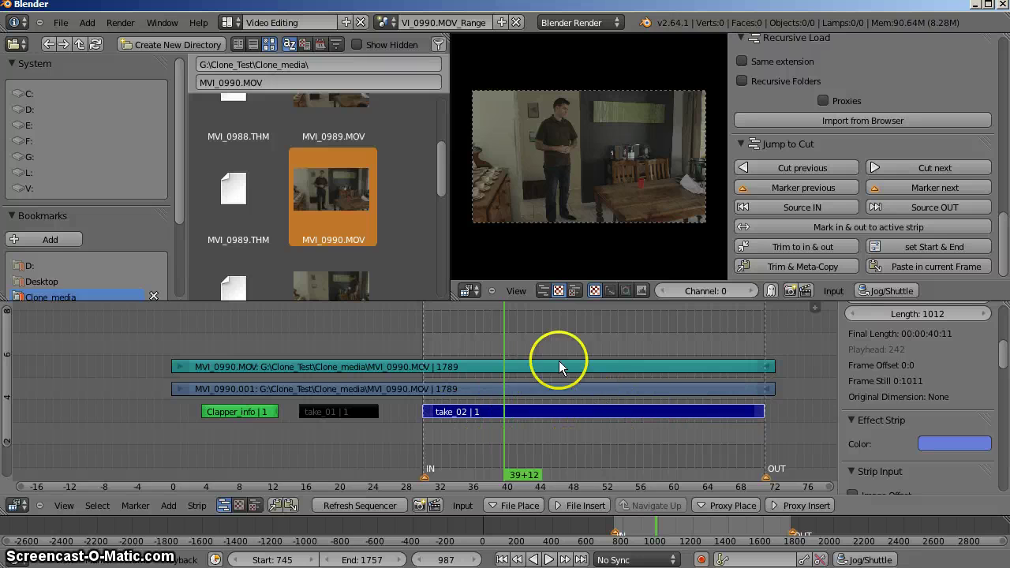
Collapse the Jump to Cut panel to reach the Movie Manager options.
scroll(928, 430, "down", 5)
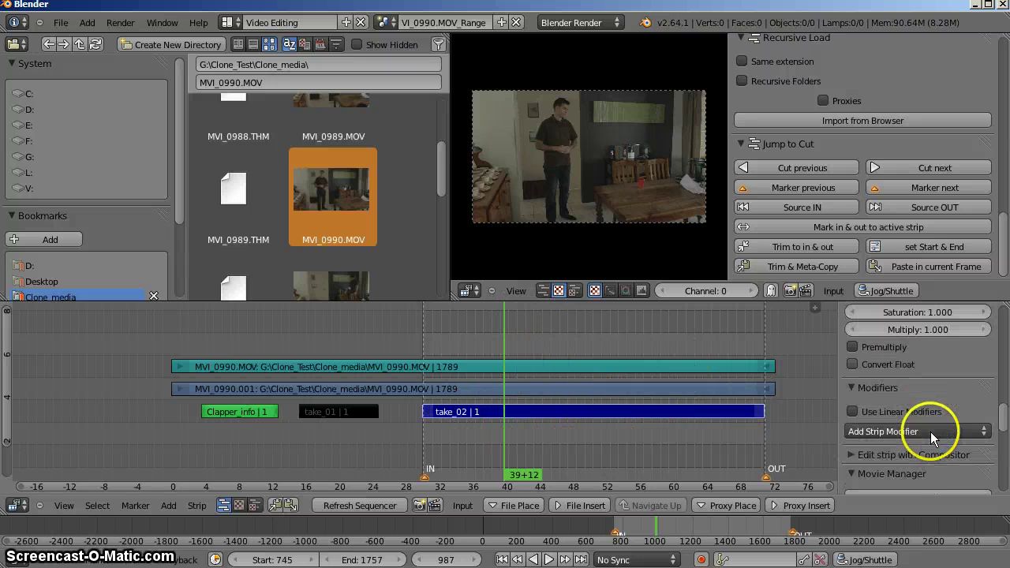
scroll(924, 438, "down", 5)
scroll(925, 442, "down", 5)
scroll(923, 443, "down", 5)
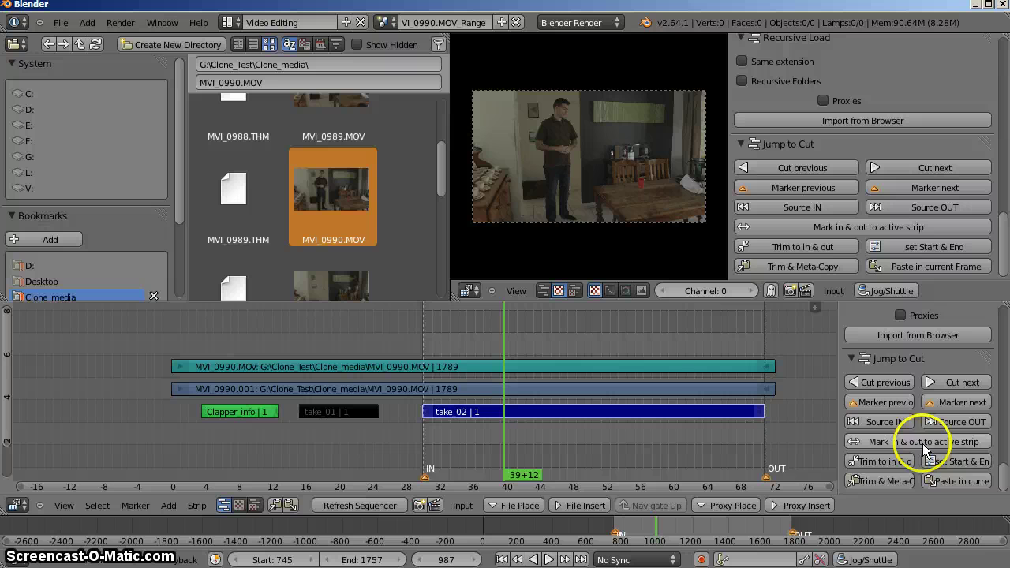
left_click(858, 358)
scroll(862, 370, "up", 4)
scroll(863, 372, "up", 2)
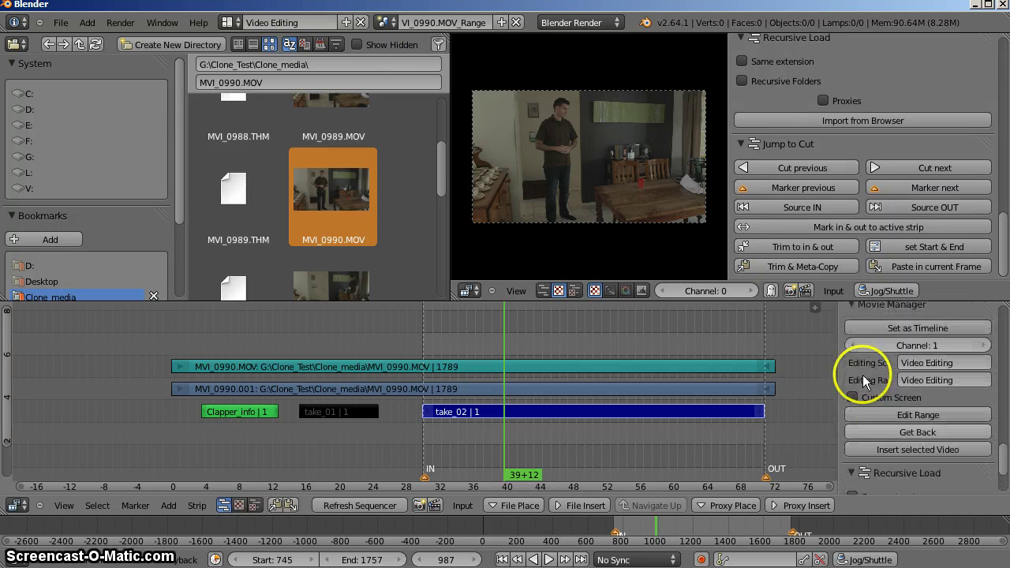
scroll(863, 375, "up", 3)
Get back to the main Scene and insert MVI_0990.MOV as 1013-frame video and sound strips.
left_click(925, 463)
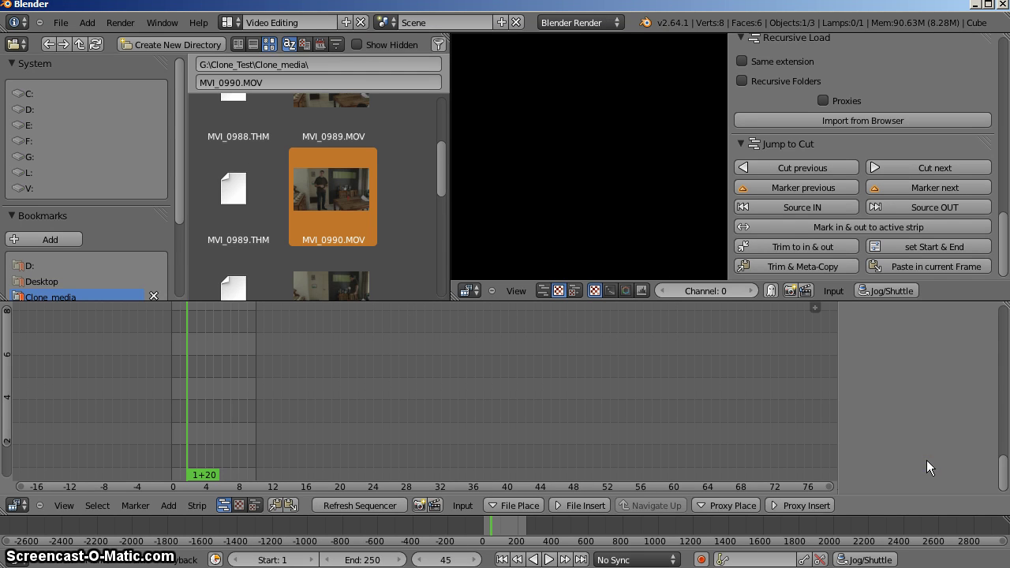
scroll(928, 436, "up", 4)
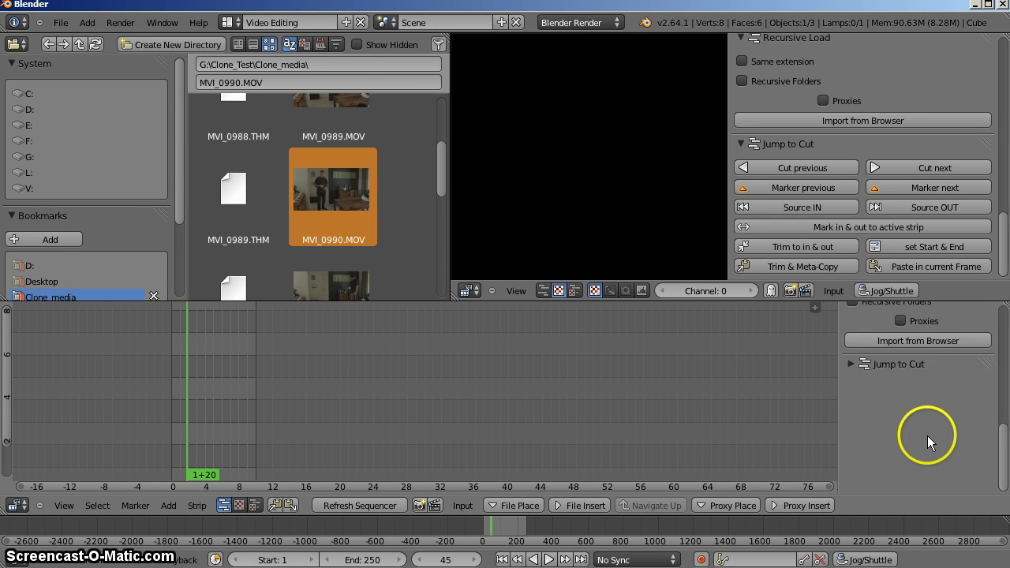
scroll(927, 436, "up", 5)
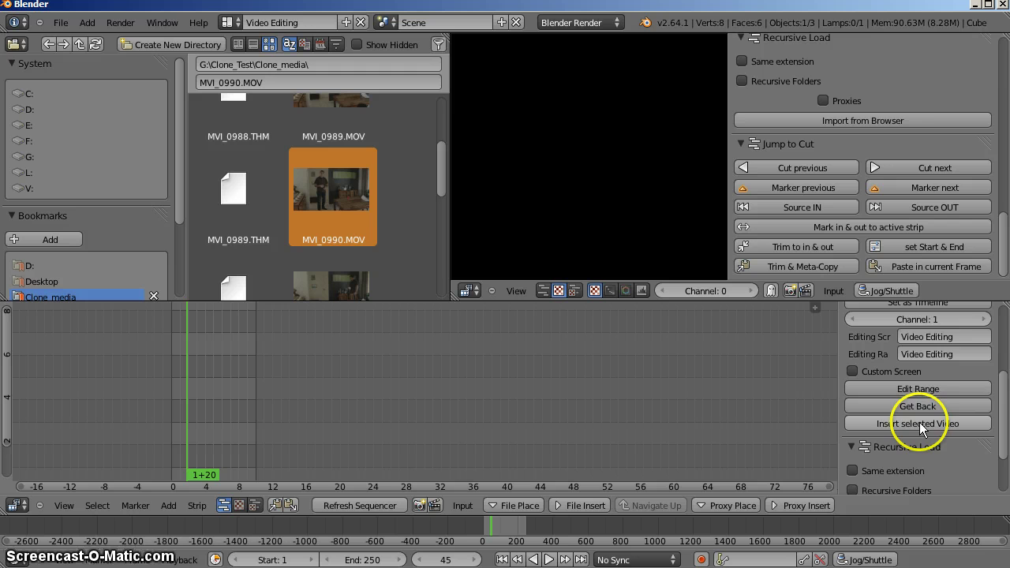
left_click(919, 424)
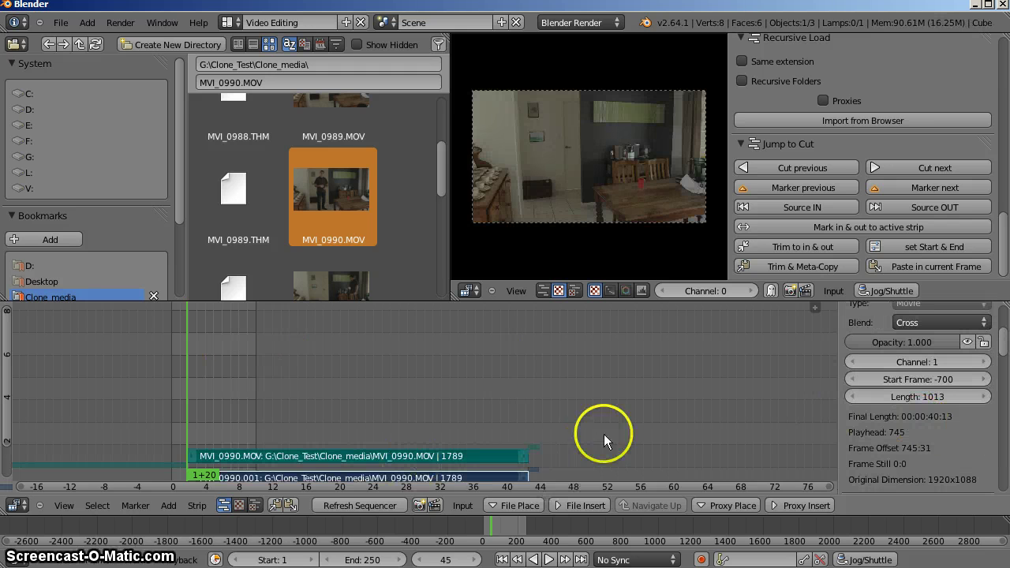
Set the main scene's end frame to 2603.
left_click(685, 430)
scroll(741, 418, "down", 2)
scroll(714, 406, "down", 2)
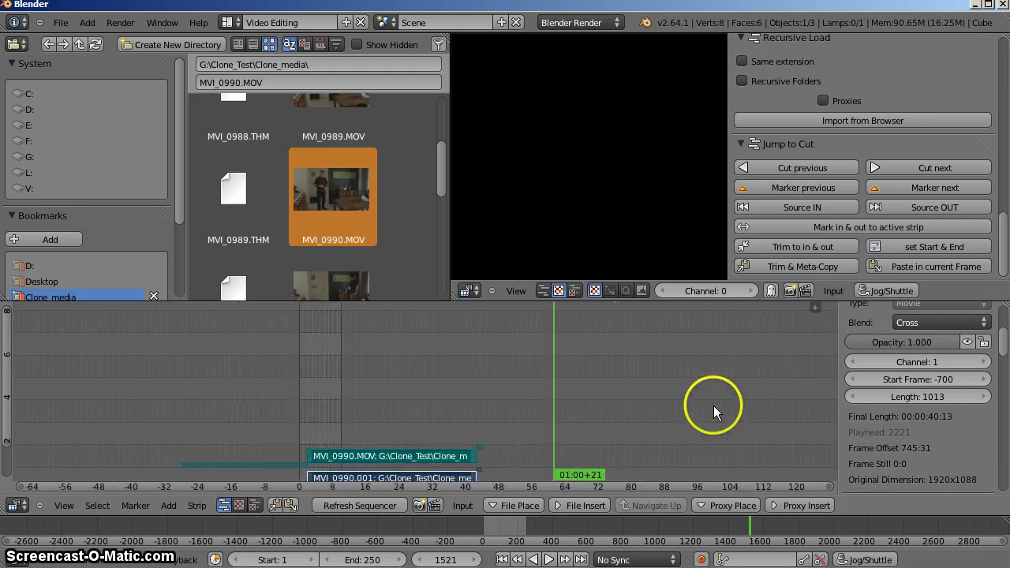
scroll(713, 406, "down", 1)
left_click(708, 404)
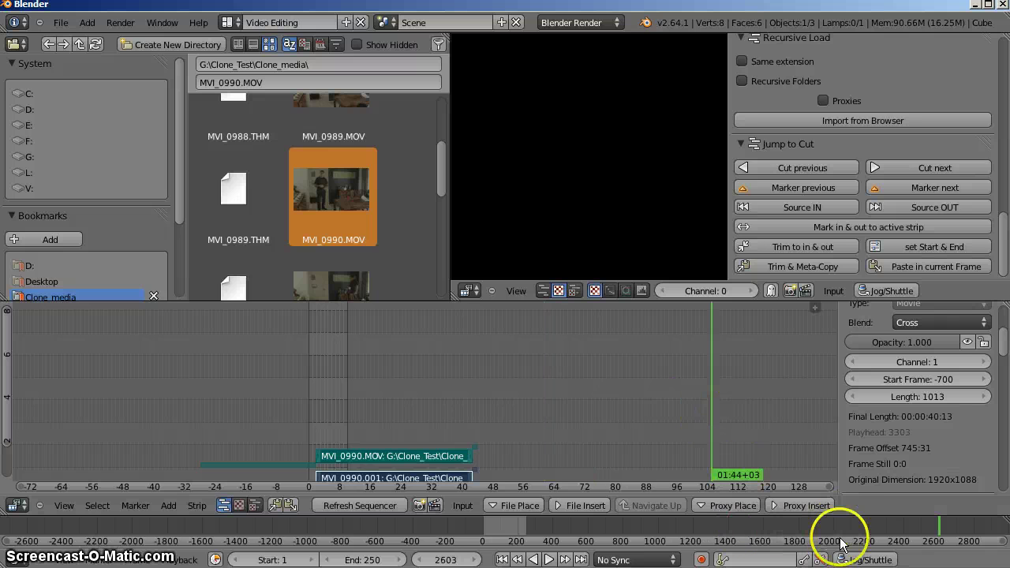
key("e")
Scrub the inserted clip from its start through frame 1030 to just past its end.
left_click_drag(492, 387, 506, 369)
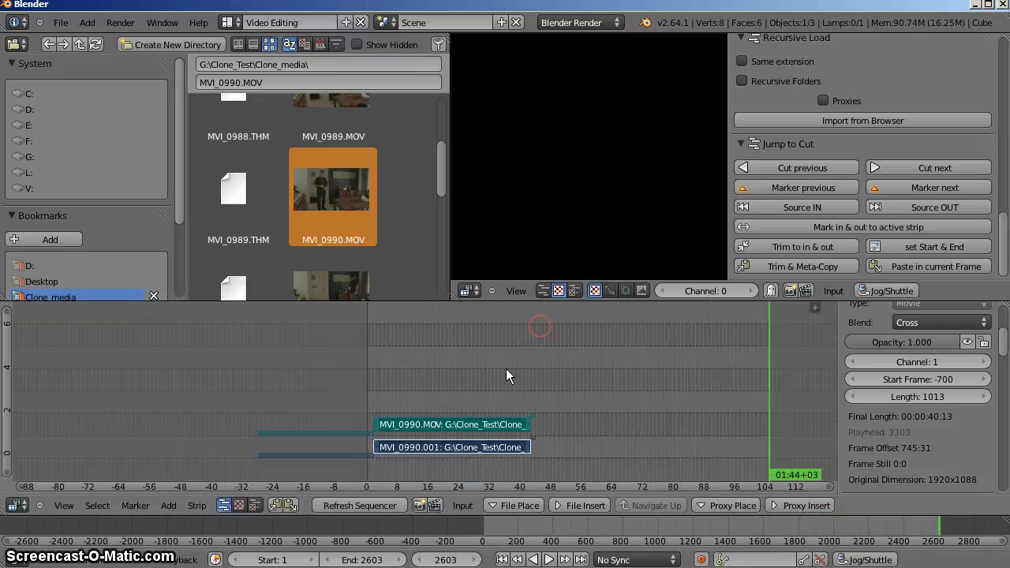
scroll(478, 389, "up", 1)
left_click(455, 406)
left_click(375, 408)
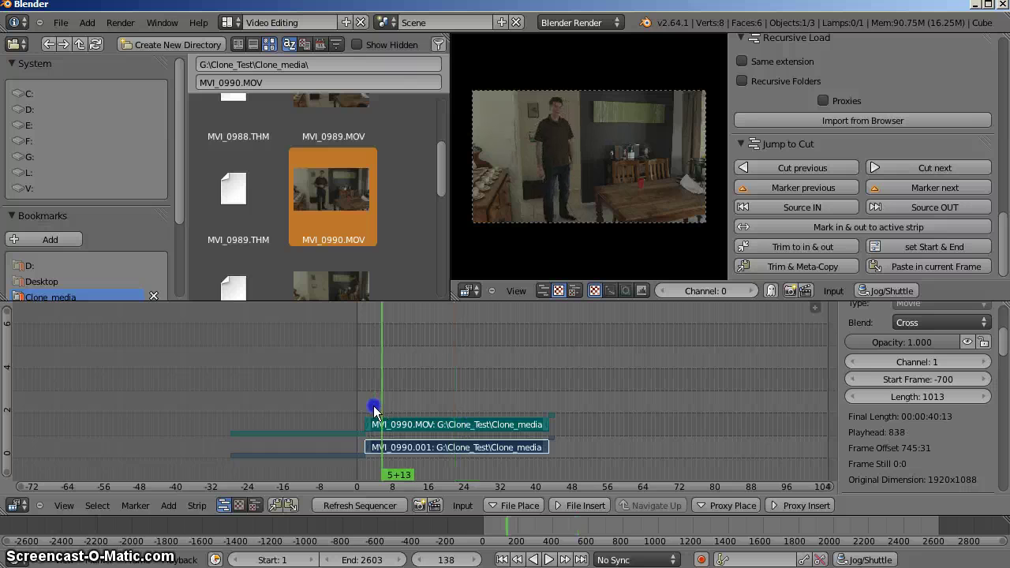
left_click_drag(376, 408, 381, 408)
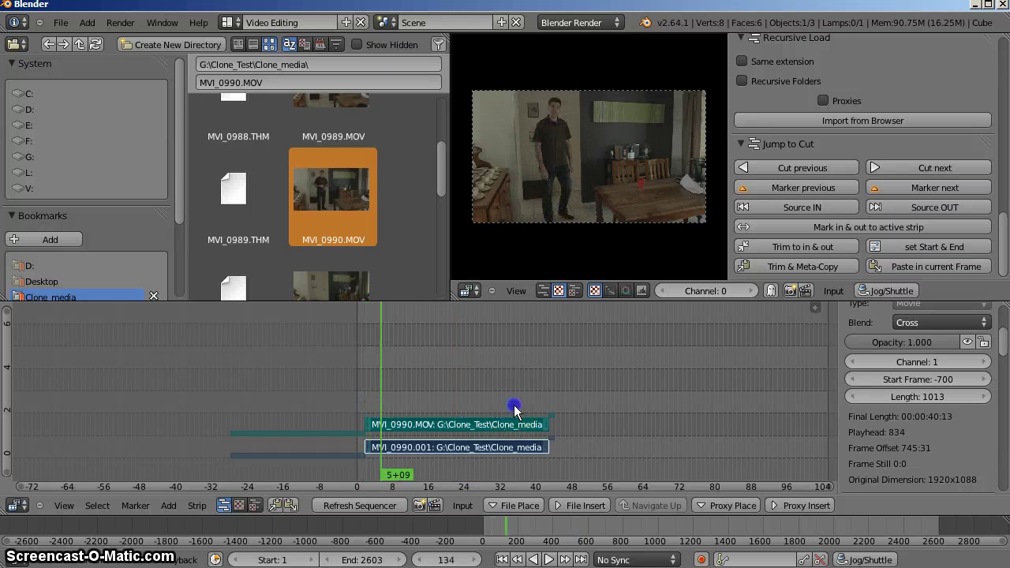
left_click_drag(514, 409, 544, 410)
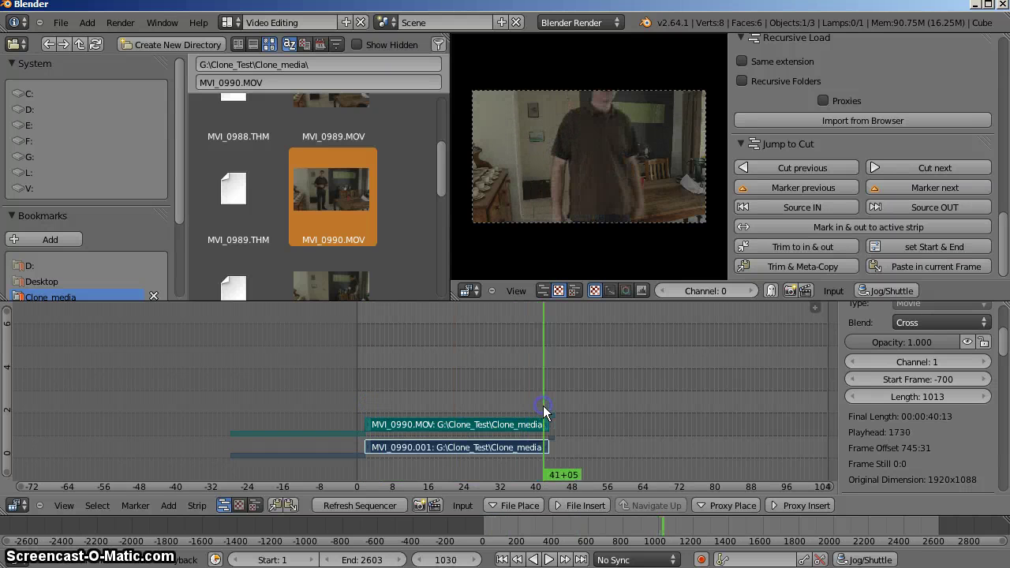
left_click(562, 434)
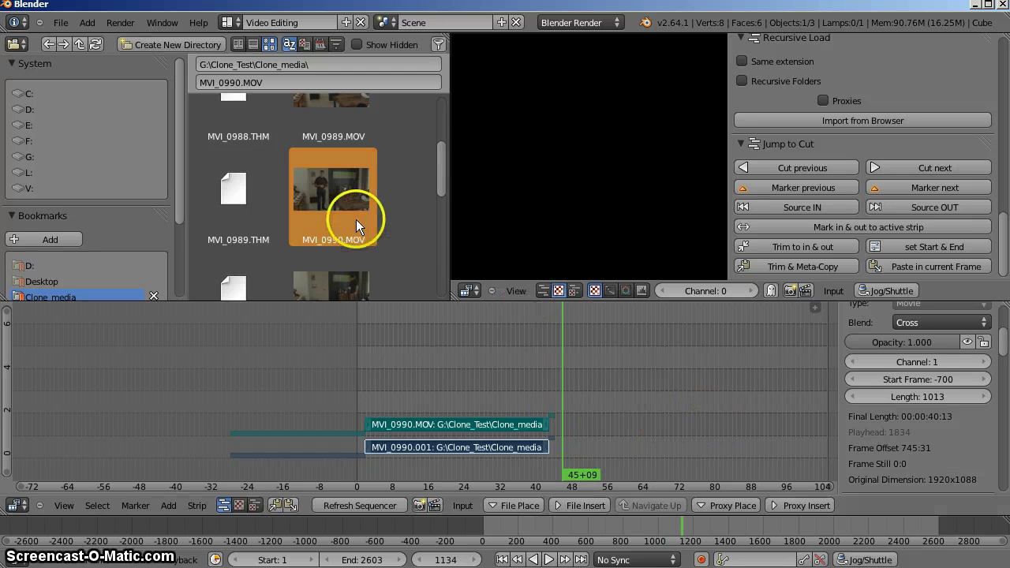
scroll(934, 404, "down", 5)
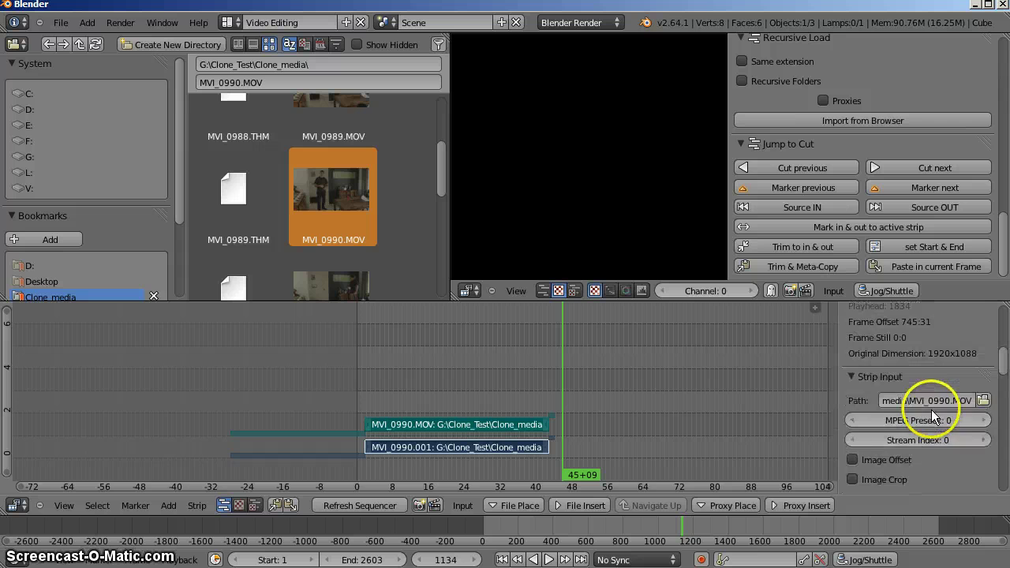
scroll(931, 409, "down", 3)
scroll(928, 416, "down", 2)
scroll(930, 412, "down", 3)
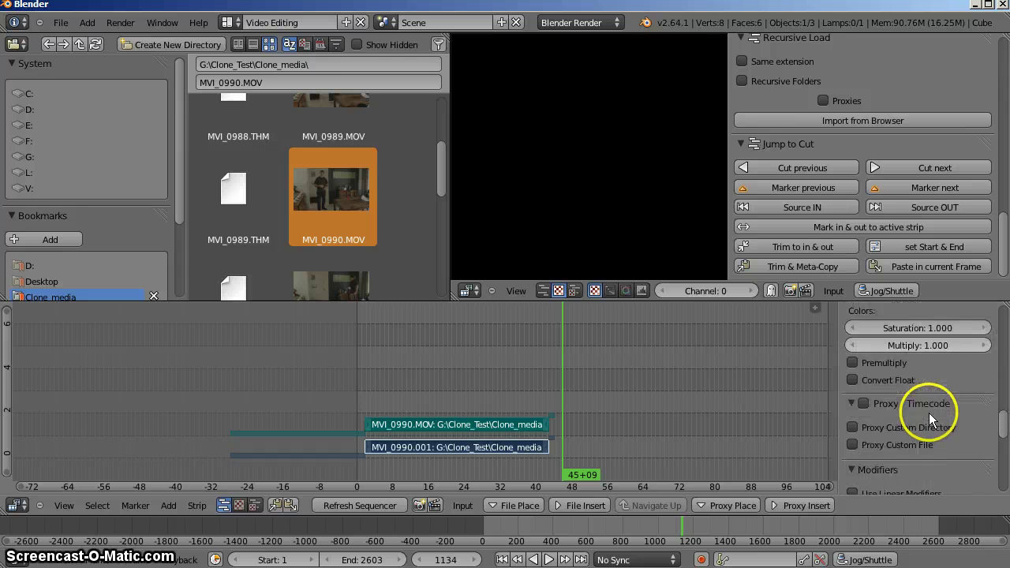
scroll(929, 413, "down", 4)
scroll(929, 414, "down", 4)
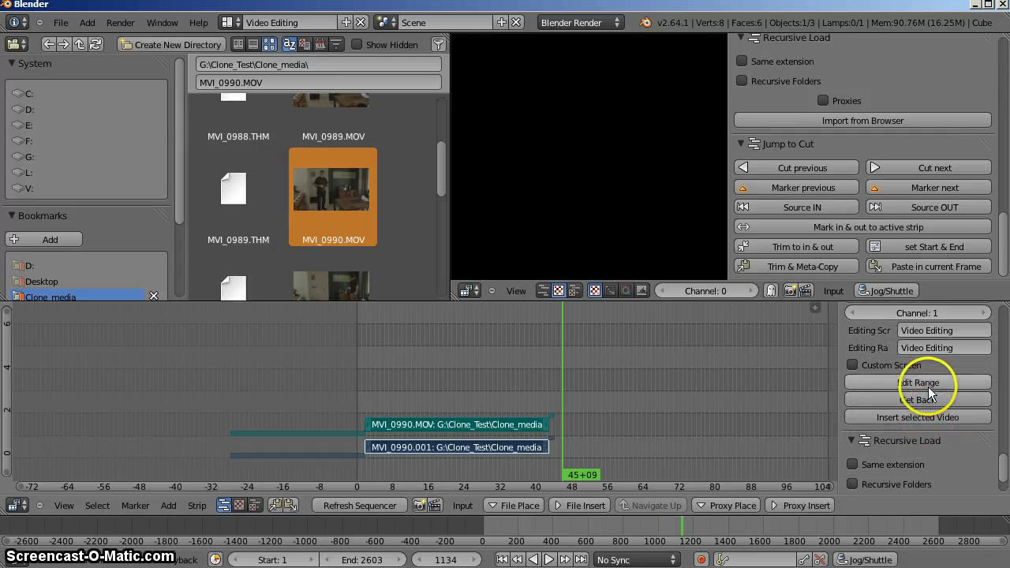
In the MVI_0990.MOV range scene, mark in/out to take_01 and set the scene range to 379–612.
left_click(928, 384)
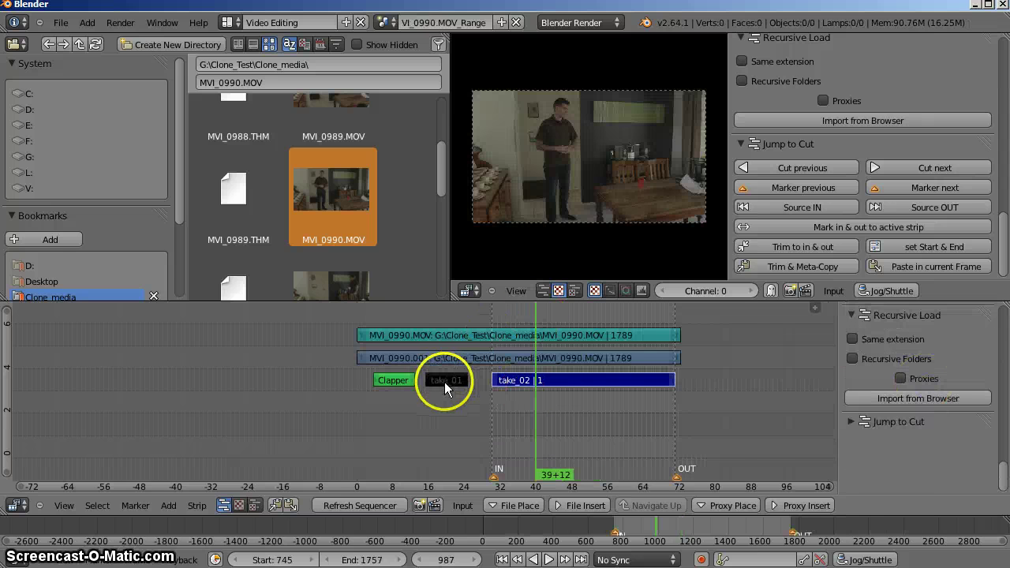
left_click(445, 382)
right_click(444, 382)
scroll(451, 399, "up", 2)
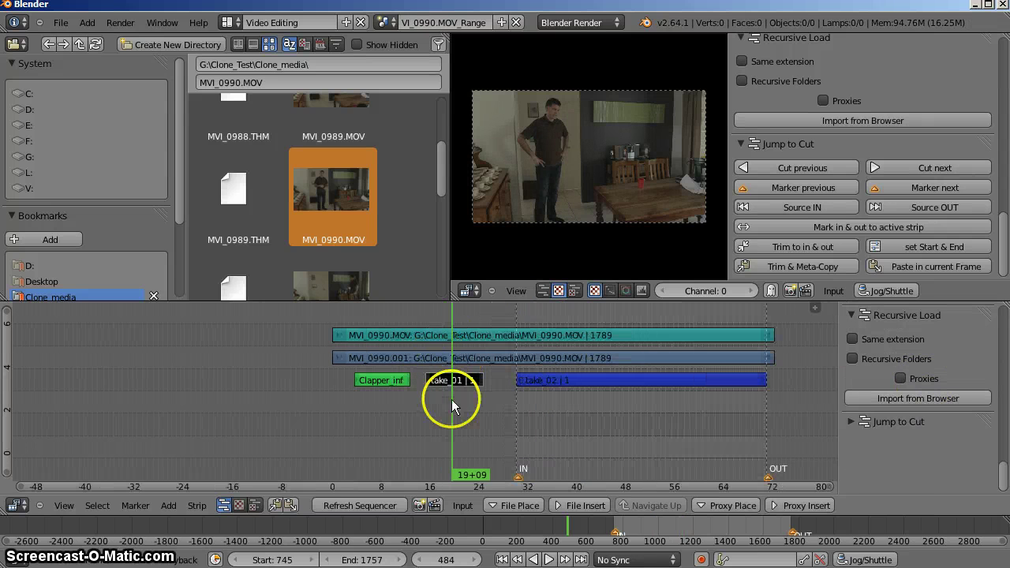
scroll(458, 388, "up", 1)
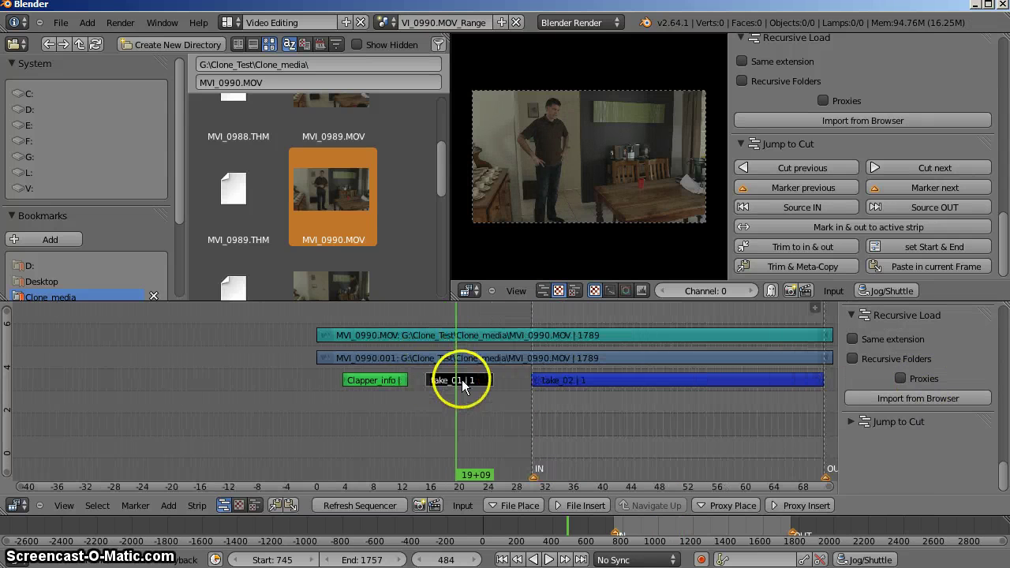
left_click(912, 230)
left_click(930, 247)
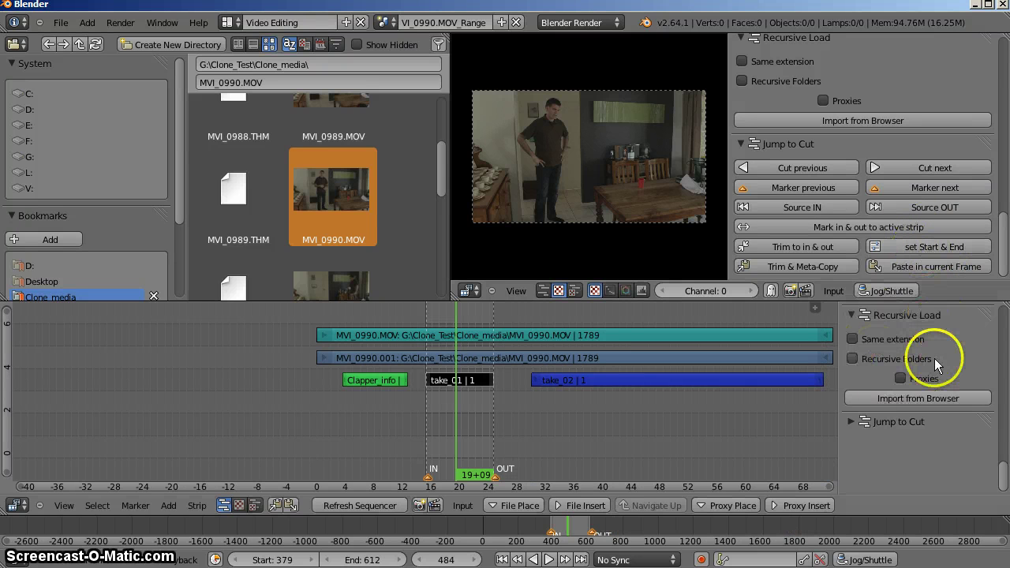
scroll(936, 358, "up", 3)
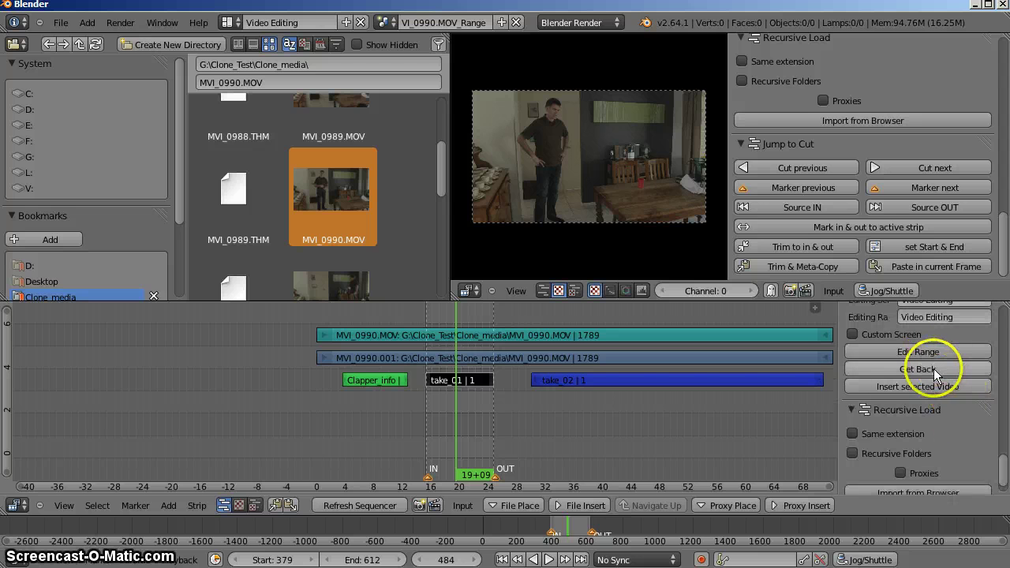
Back in the main scene, insert take_01 as MVI_0990.002 at frame 1134 and scrub to check it.
left_click(933, 369)
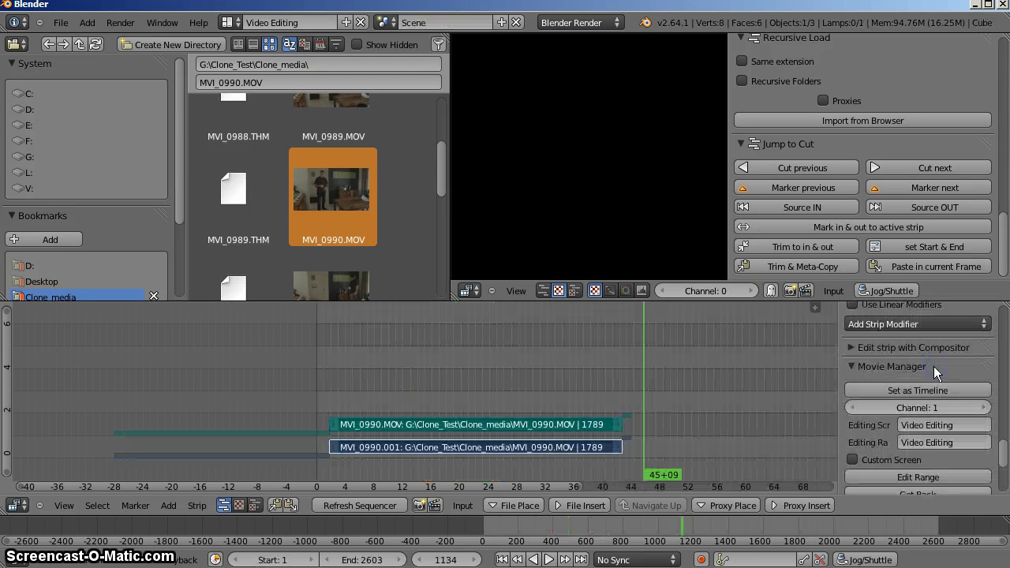
scroll(916, 475, "down", 2)
scroll(932, 449, "down", 2)
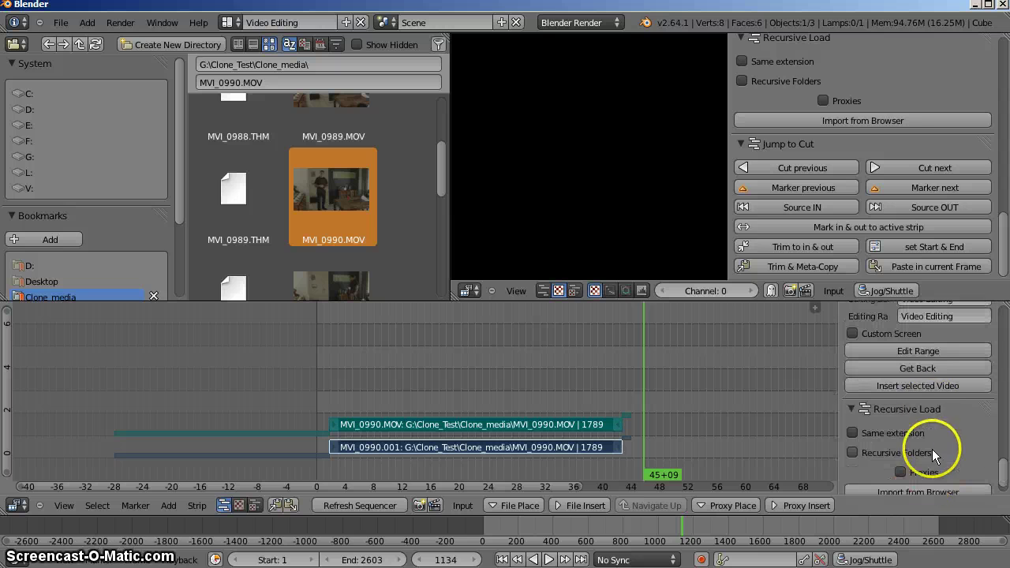
left_click(931, 387)
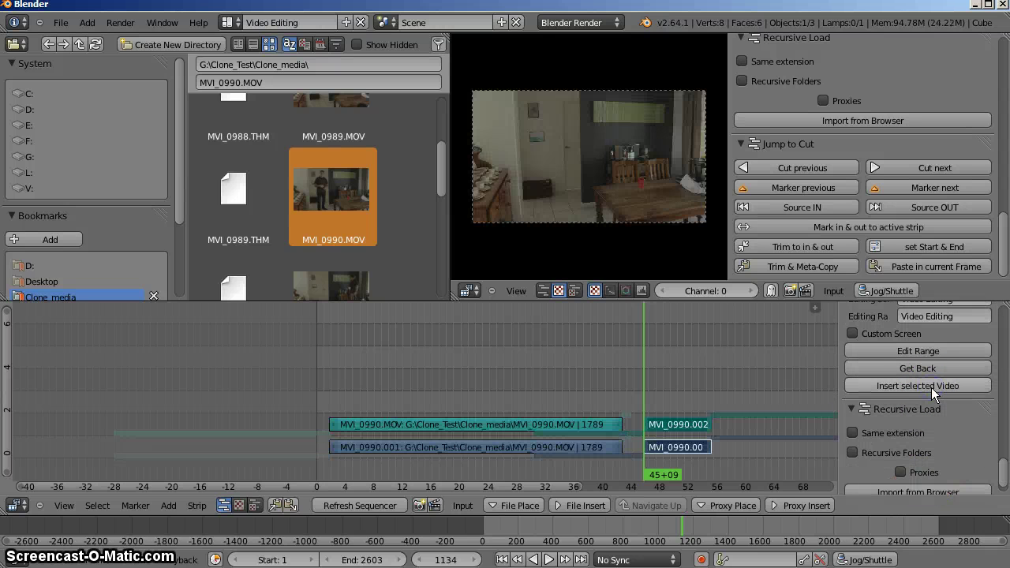
left_click_drag(670, 410, 698, 410)
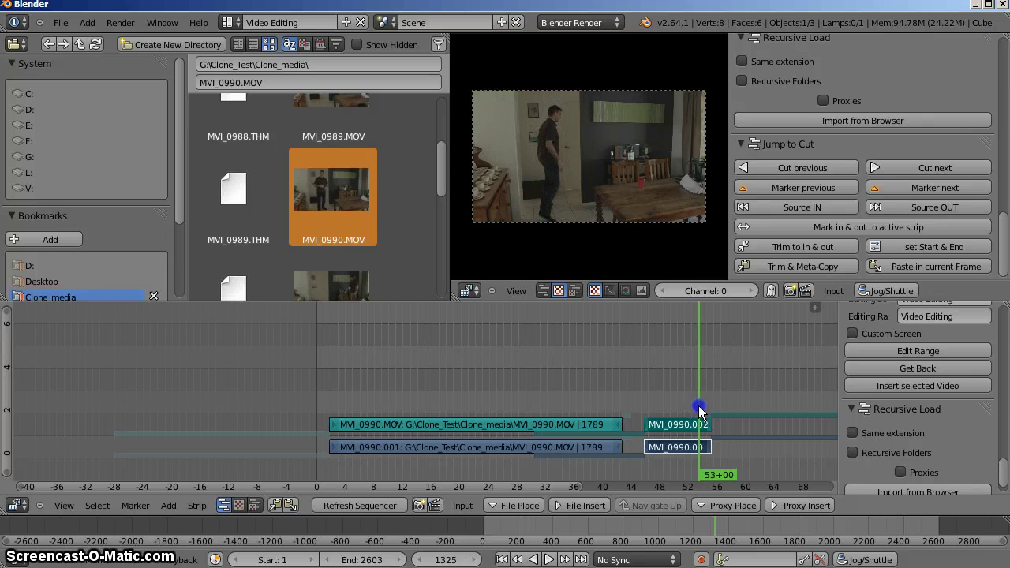
left_click_drag(698, 408, 666, 407)
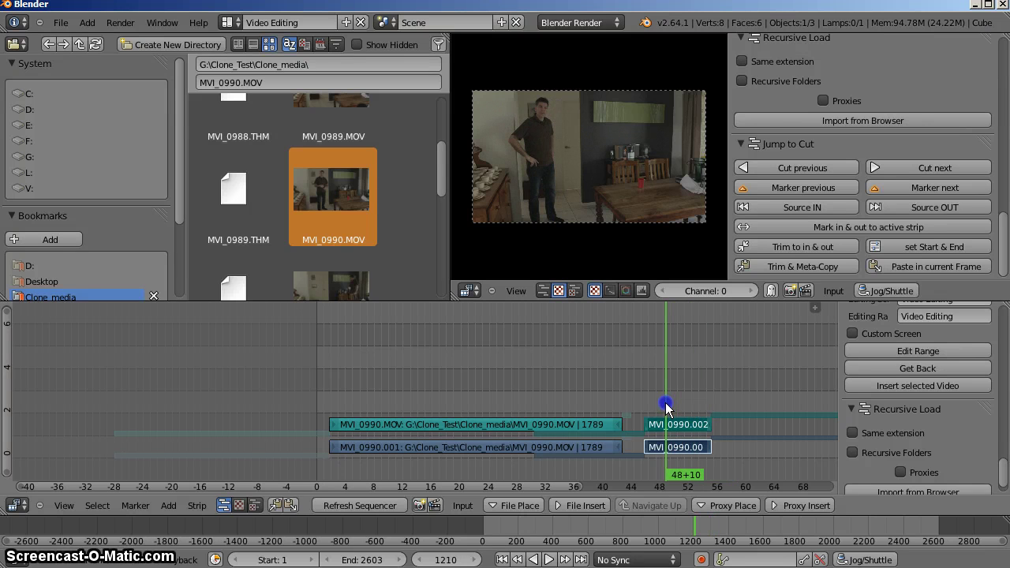